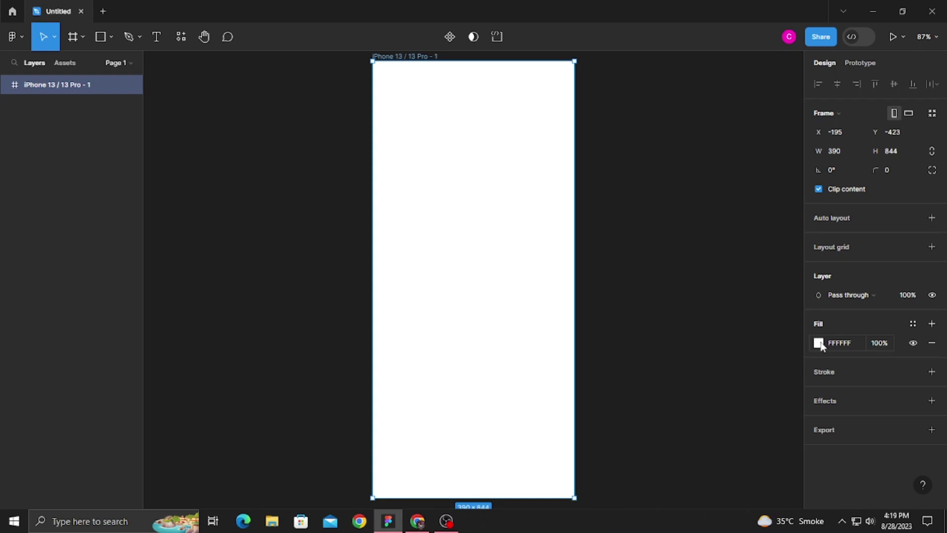
Step: Fill the iPhone 13 frame with the near-black dark navy colour 0A061F
left_click(819, 343)
mouse_move(736, 359)
left_mouse_down()
mouse_move(763, 360)
mouse_move(753, 304)
mouse_move(730, 335)
mouse_move(713, 332)
mouse_move(779, 331)
mouse_move(773, 336)
left_mouse_up()
left_click(793, 167)
left_click(685, 198)
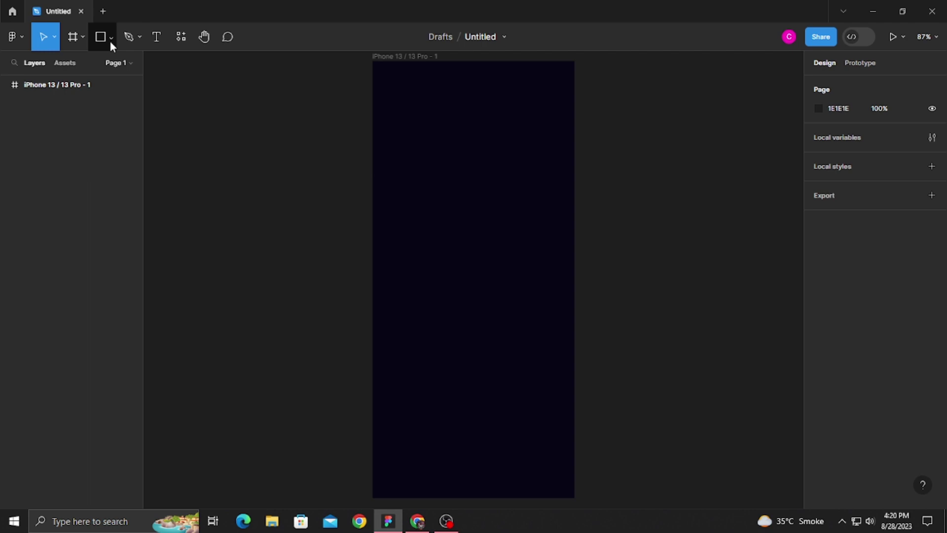
Step: Add a white 'Get Start' label in Inter Bold 20, centred near the frame bottom
left_click(157, 39)
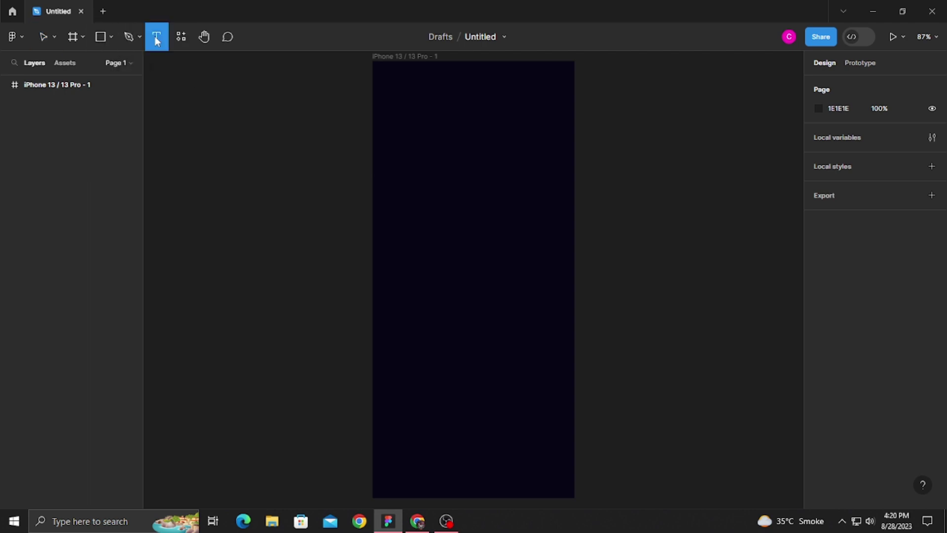
left_click(438, 471)
type("Get Start")
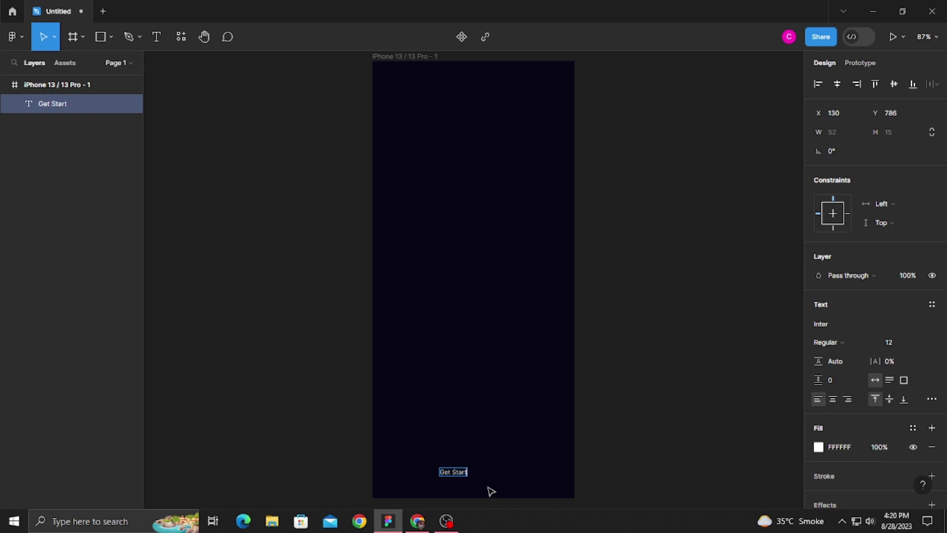
key("Escape")
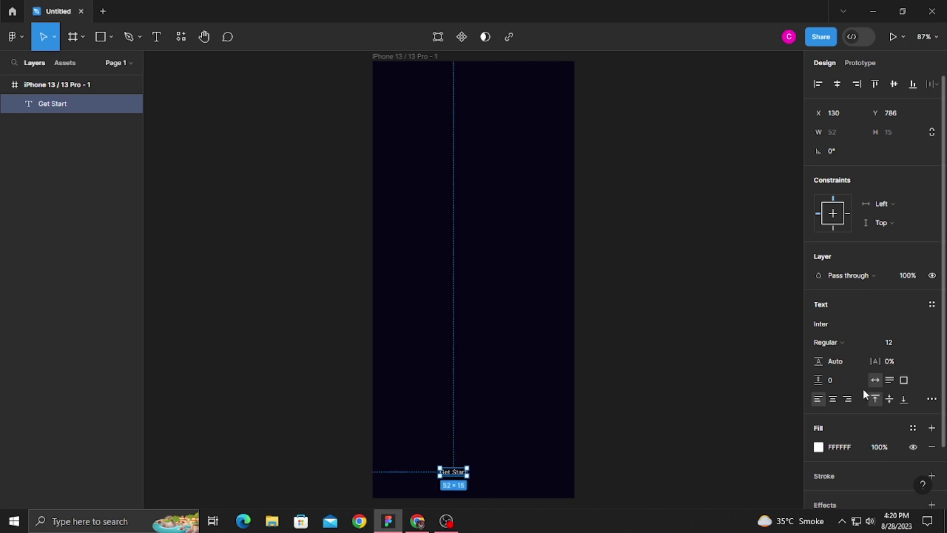
left_click(921, 342)
left_click(837, 342)
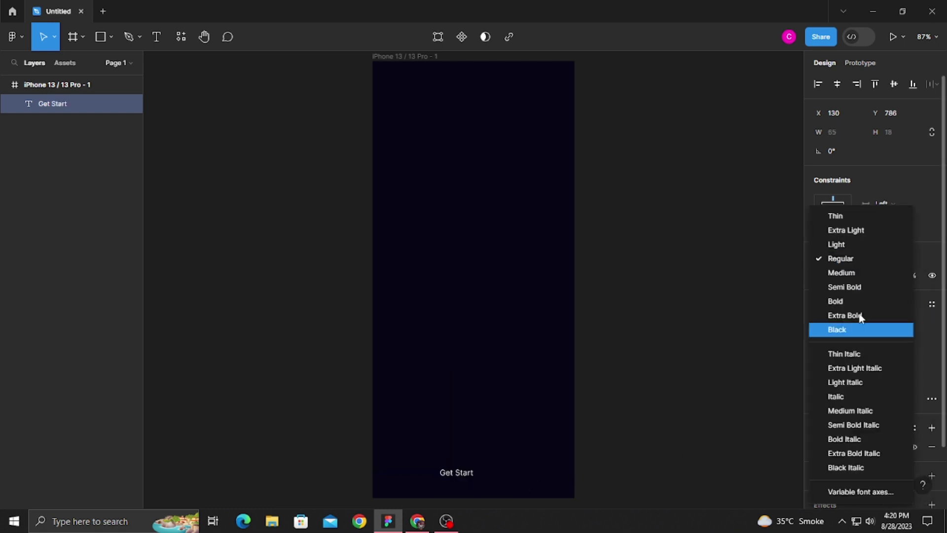
left_click(850, 305)
left_click_drag(458, 472, 475, 474)
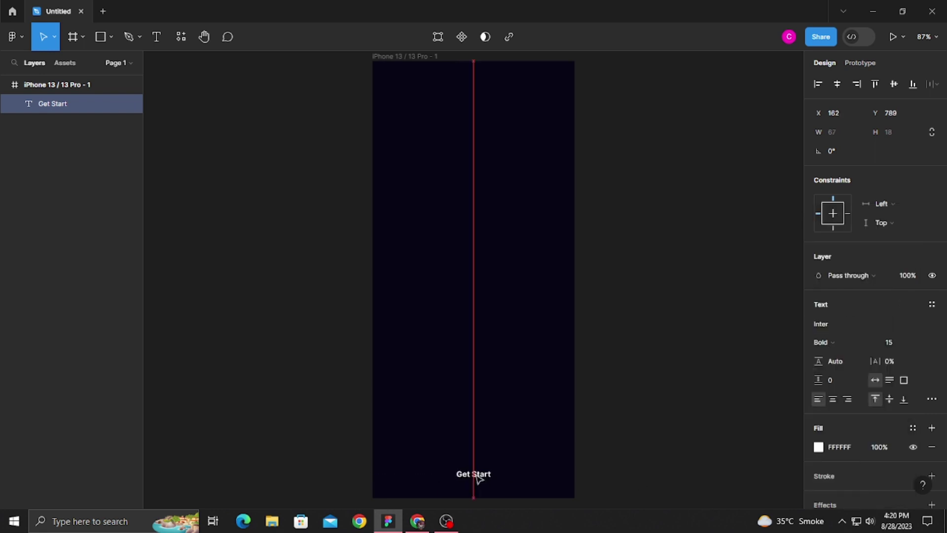
left_click(903, 351)
left_click(908, 370)
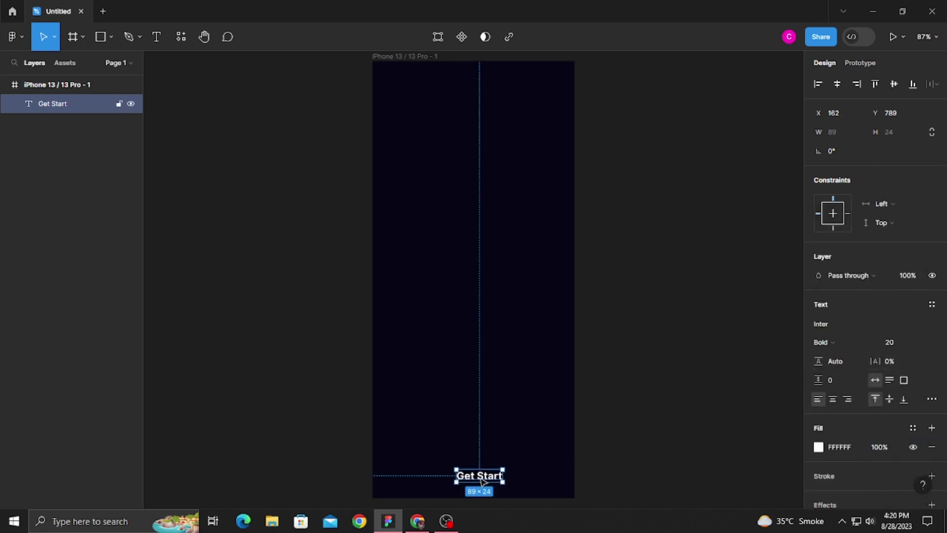
left_click_drag(482, 479, 477, 478)
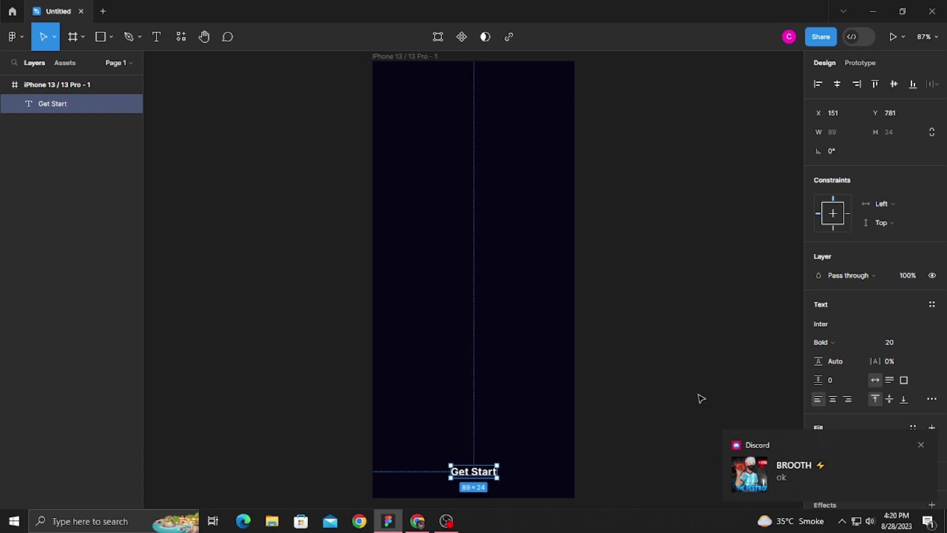
left_click(531, 325)
Step: Launch the Vectary 3D Elements plugin from the canvas menu, then close it
right_click(185, 136)
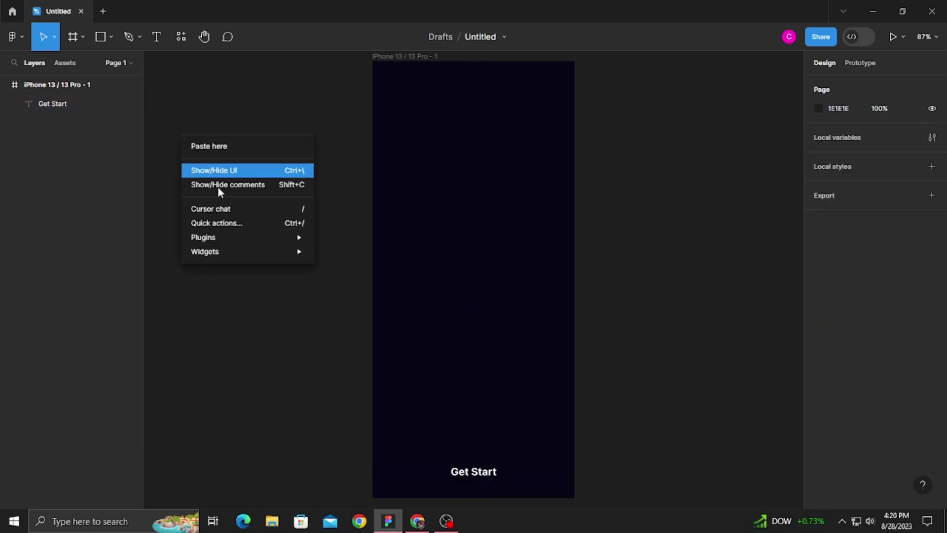
left_click(363, 252)
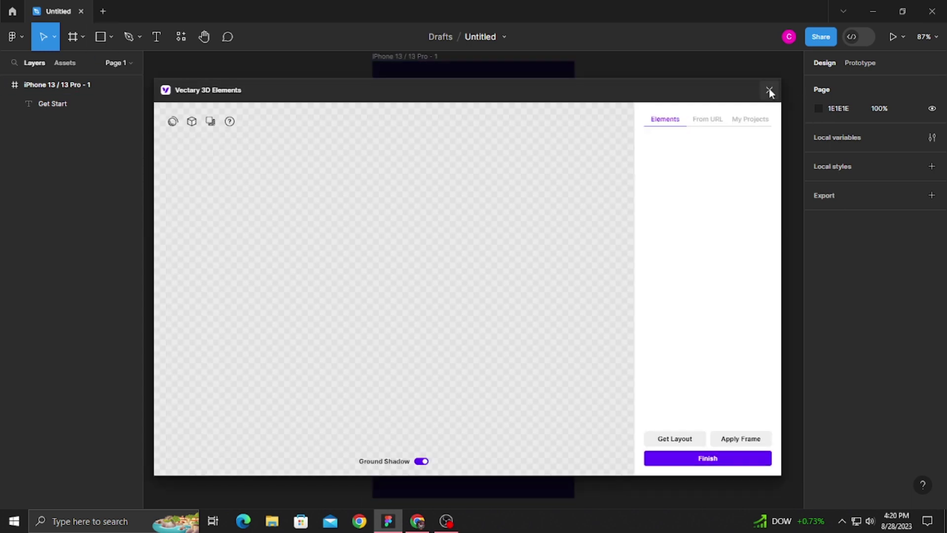
left_click(770, 91)
Step: Insert the person icon from the Open Iconic Icon Set plugin into the frame
right_click(227, 226)
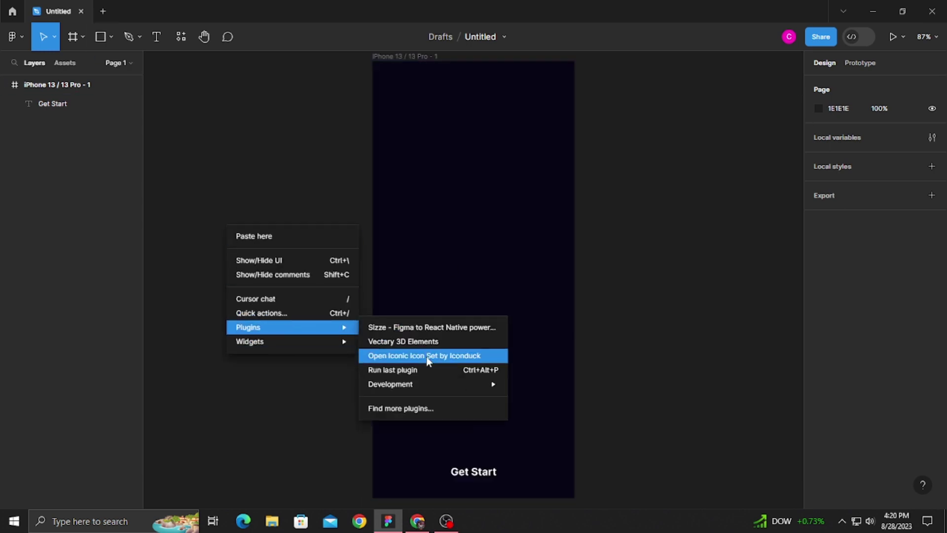
left_click(426, 357)
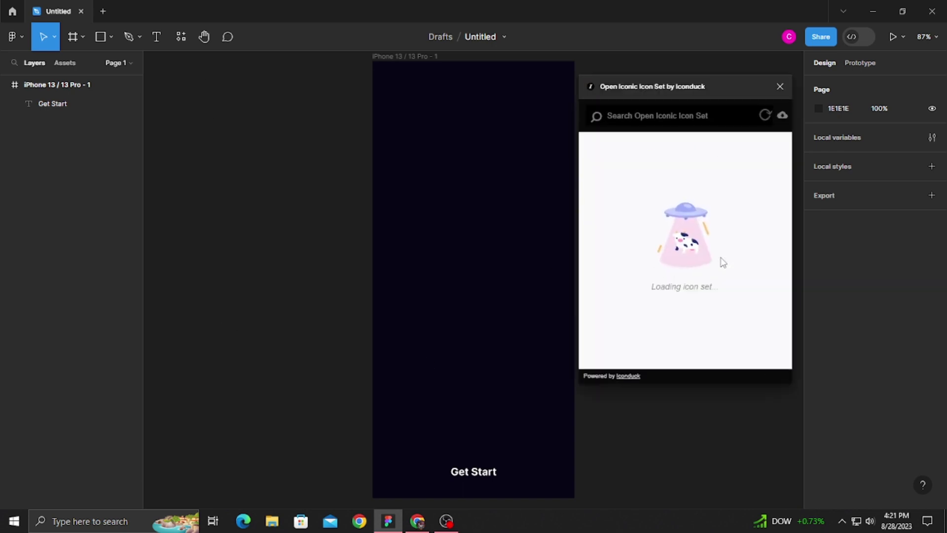
scroll(710, 253, "down", 2)
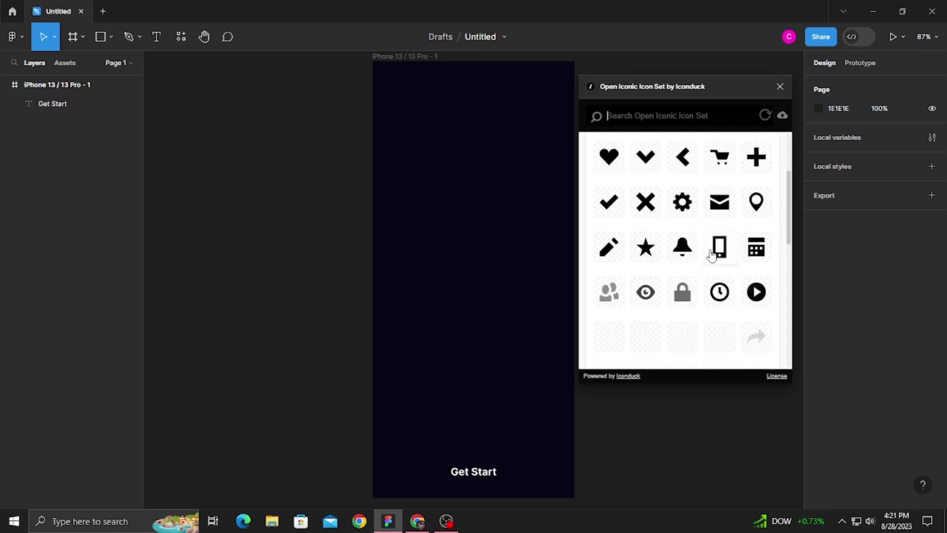
scroll(711, 254, "down", 1)
scroll(711, 254, "down", 1)
scroll(711, 254, "down", 2)
scroll(710, 254, "down", 2)
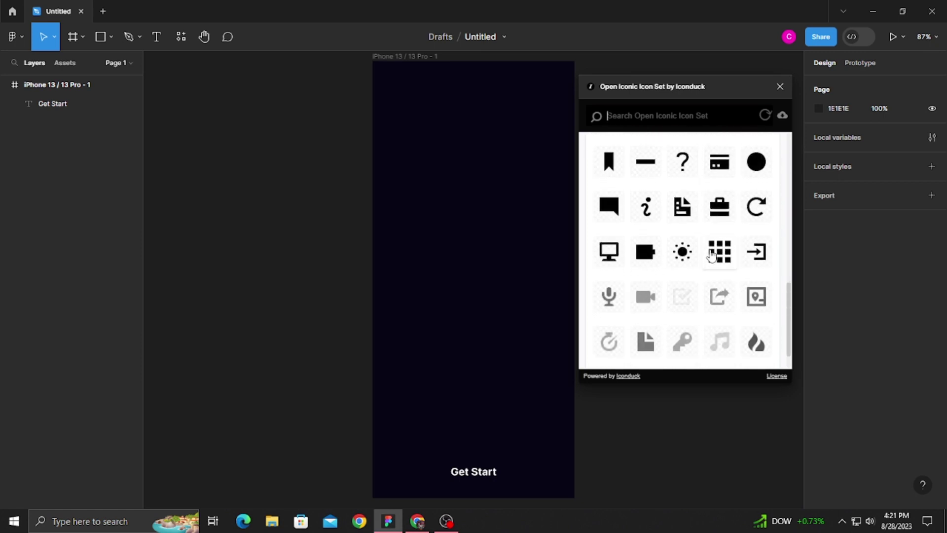
scroll(712, 254, "up", 10)
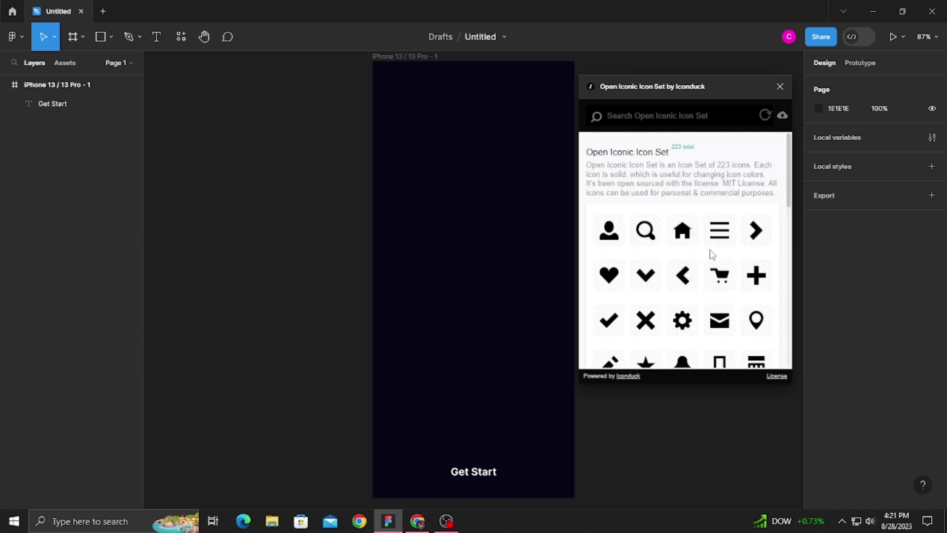
left_click(610, 231)
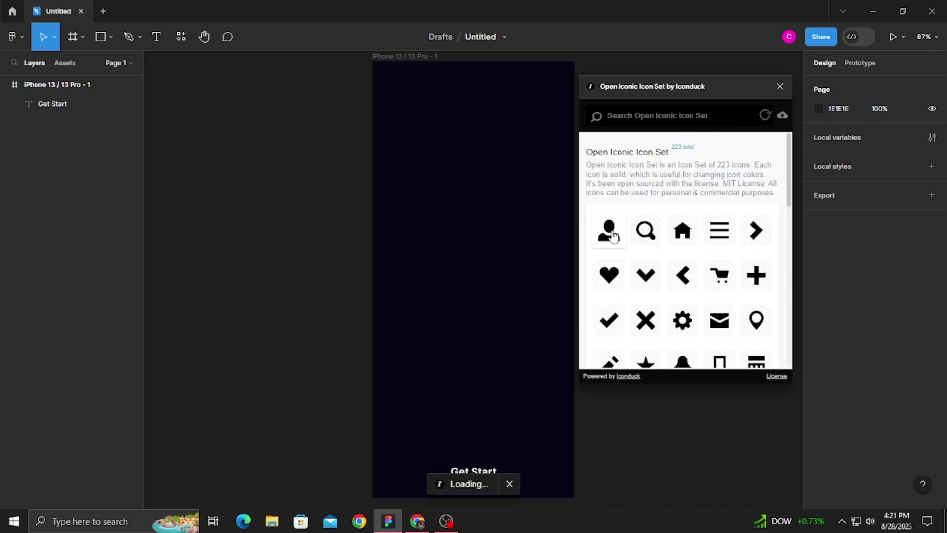
Step: Close the icon plugin and set the person icon's fill to white FFFFFF
left_click(780, 87)
left_click(819, 295)
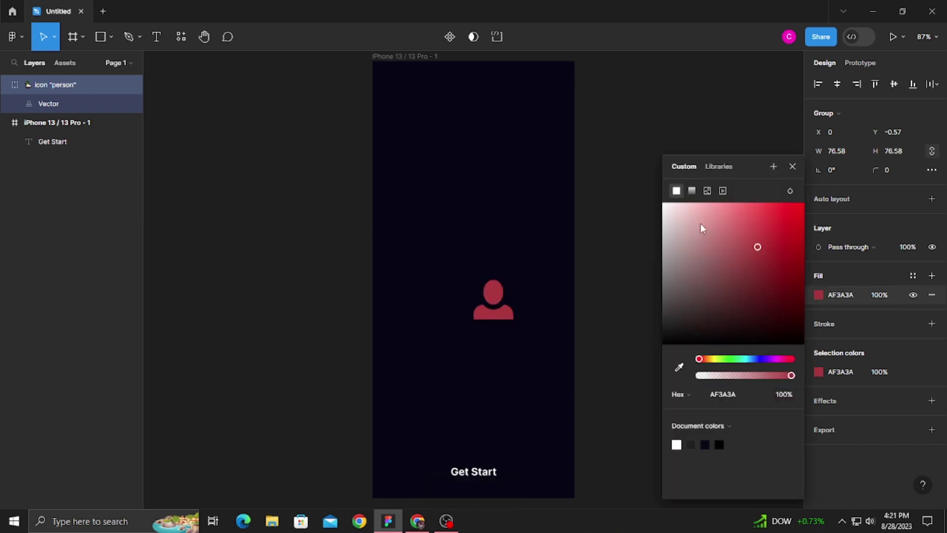
left_click_drag(700, 224, 594, 143)
left_click(594, 143)
left_click(500, 318)
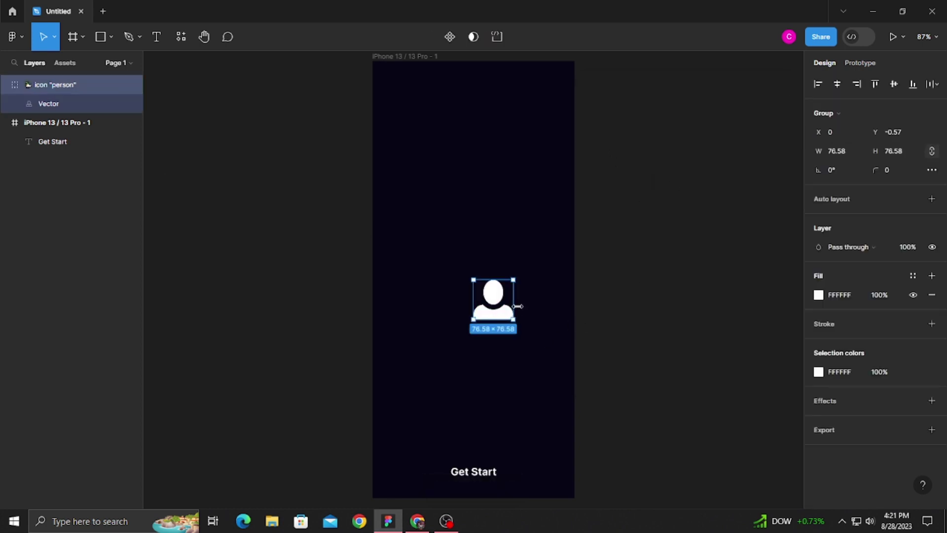
Step: Move the person icon to the top-right corner and scale it down to 0.55x
left_click_drag(514, 302, 494, 311)
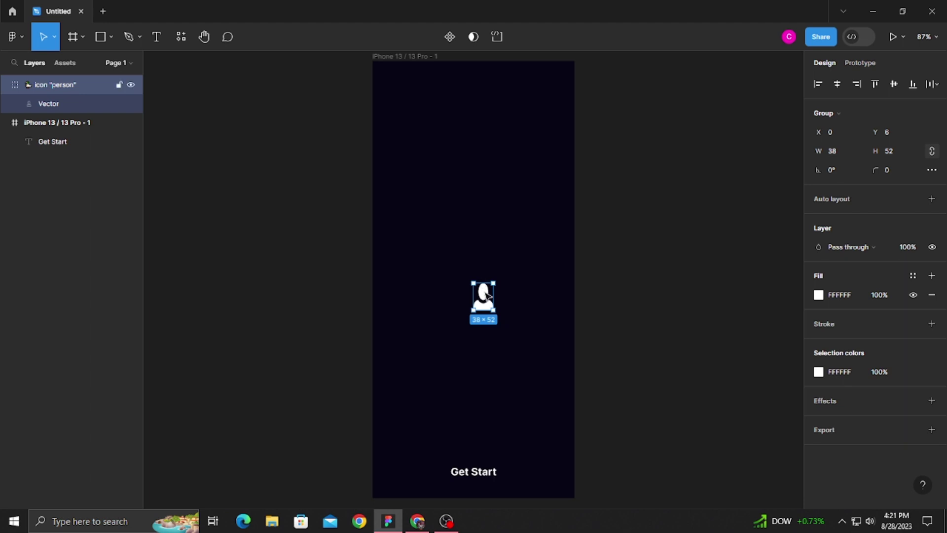
mouse_move(484, 293)
left_mouse_down()
mouse_move(556, 104)
mouse_move(548, 103)
left_mouse_up()
left_click(54, 37)
left_click(50, 77)
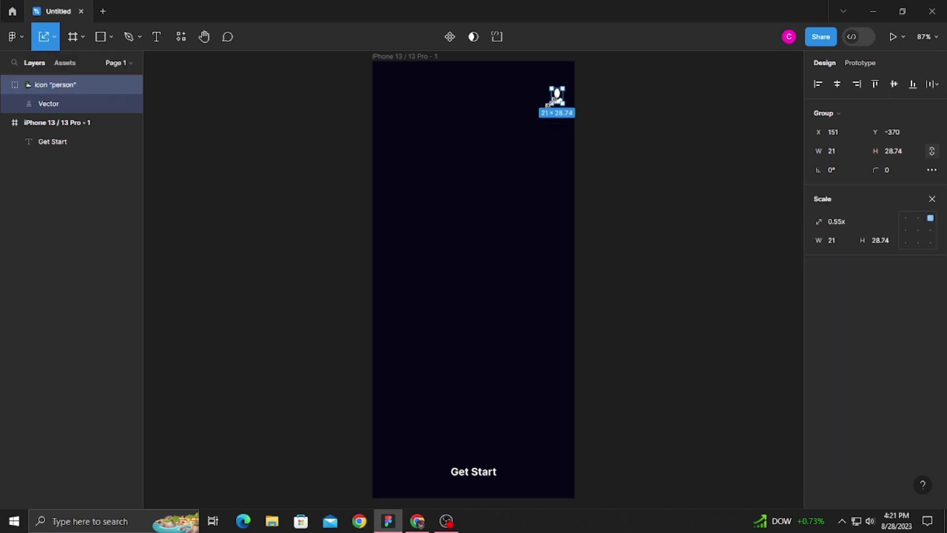
left_click(526, 177)
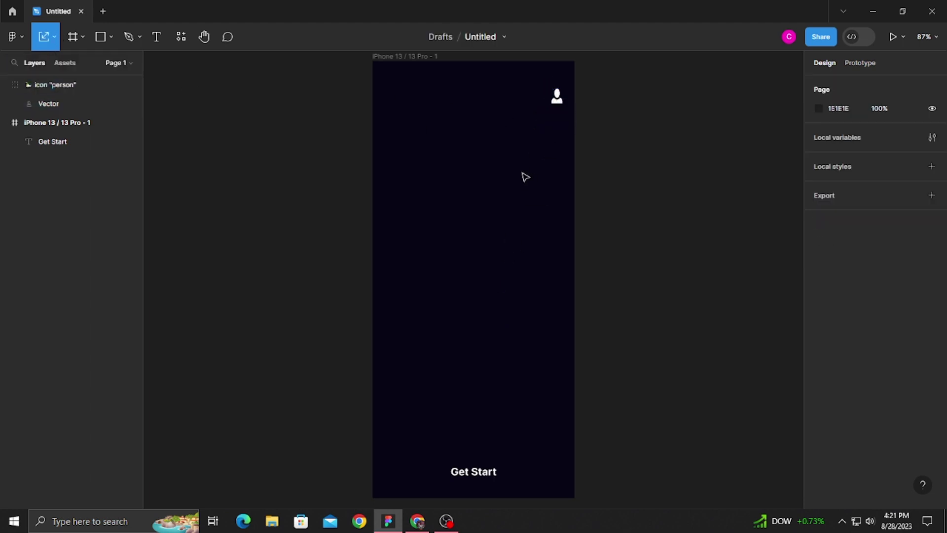
Step: Add a size-40 dot text layer near the frame's top-left
left_click(111, 42)
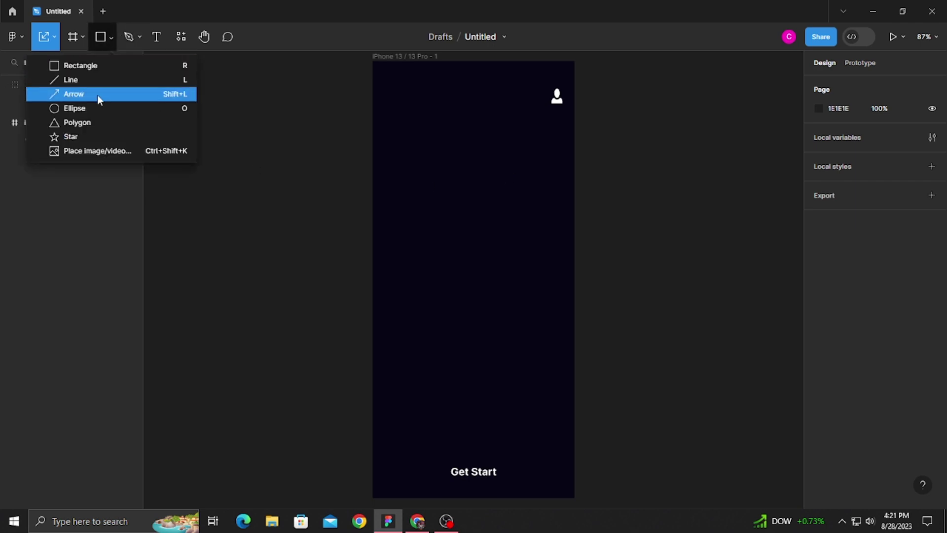
left_click(279, 149)
left_click(156, 38)
left_click(402, 106)
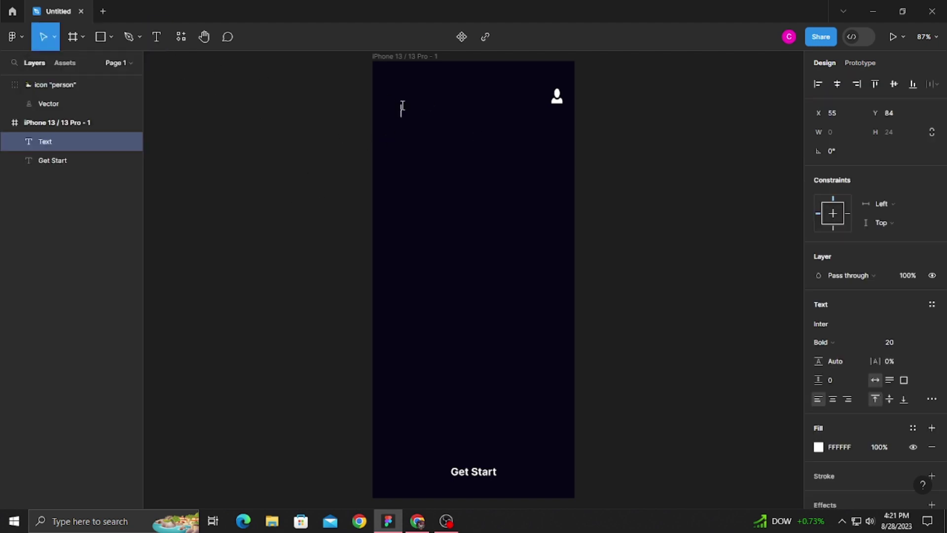
type(".")
key("Escape")
left_click(426, 136)
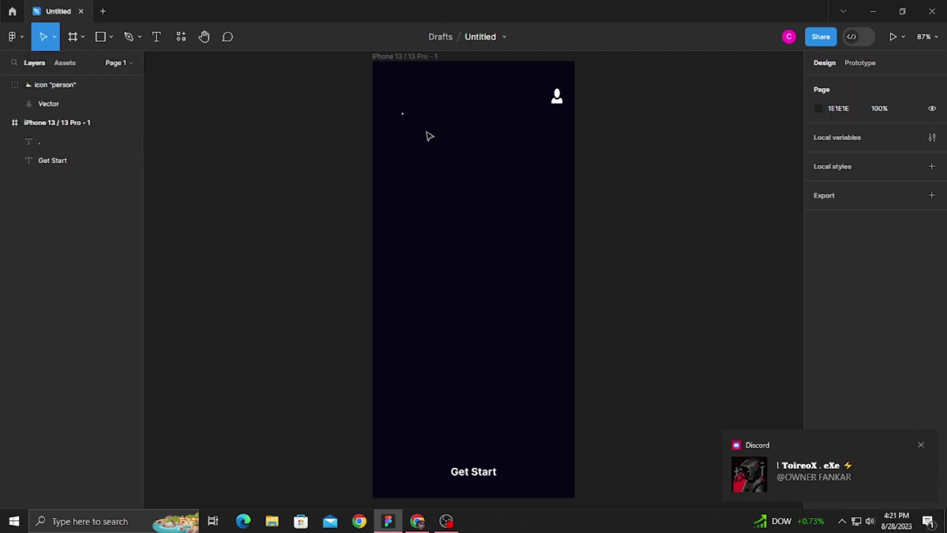
left_click(402, 111)
left_click(921, 342)
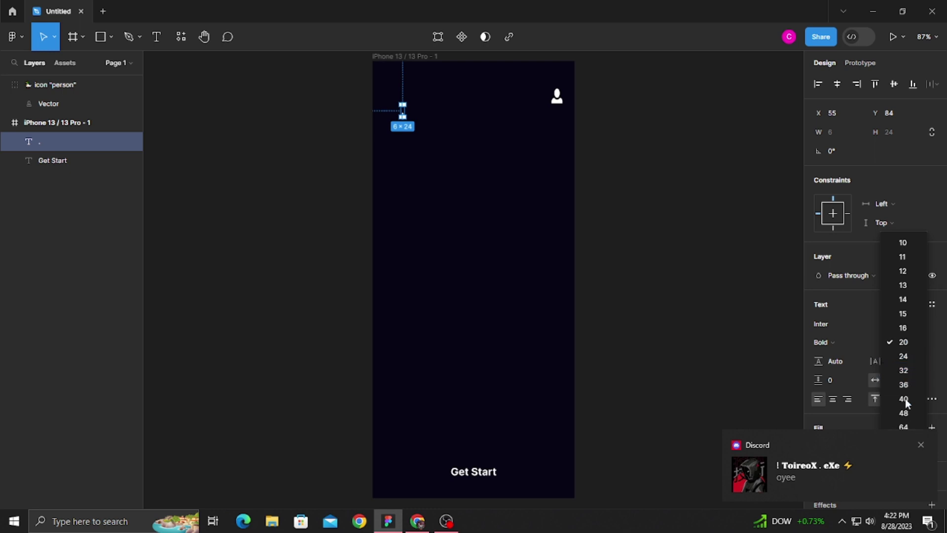
key("Escape")
left_click(921, 446)
left_click(922, 342)
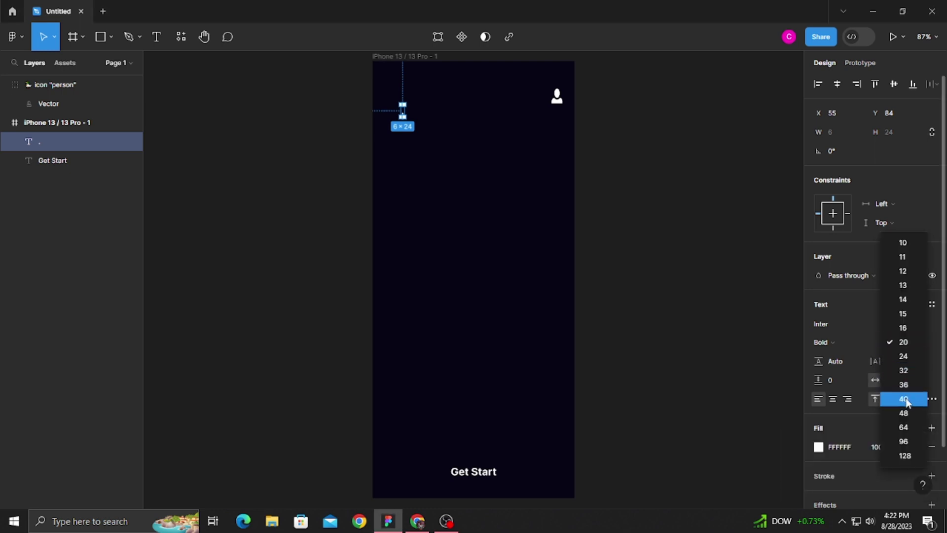
left_click(908, 400)
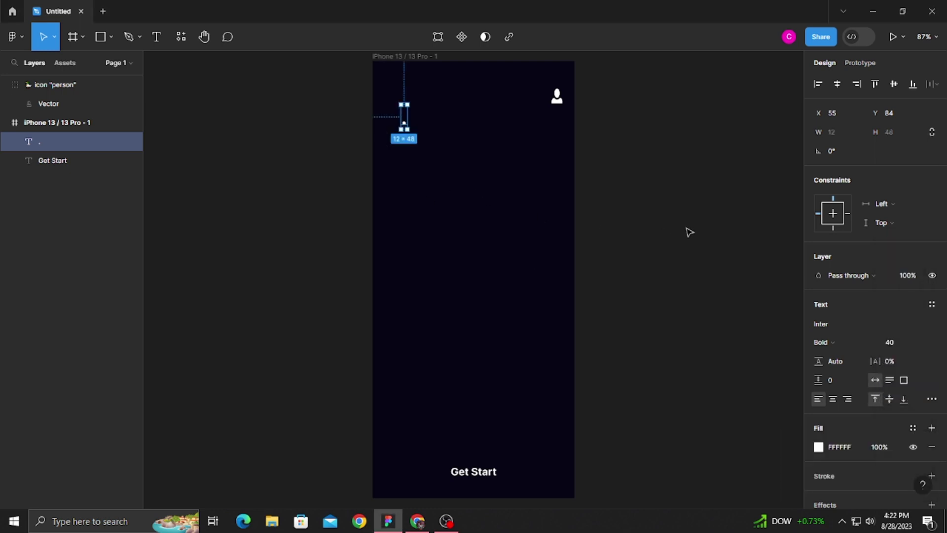
Step: Duplicate the dot three times and arrange the four dots into a 2×2 grid
key("ctrl+d")
key("ctrl+d")
key("ctrl+d")
left_click_drag(404, 118, 390, 93)
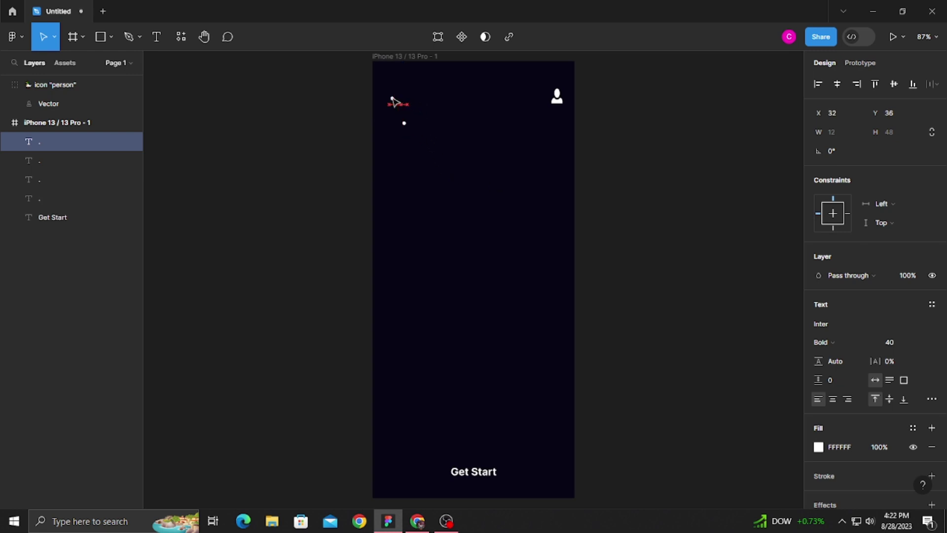
mouse_move(407, 126)
left_mouse_down()
mouse_move(402, 99)
mouse_move(391, 114)
left_mouse_up()
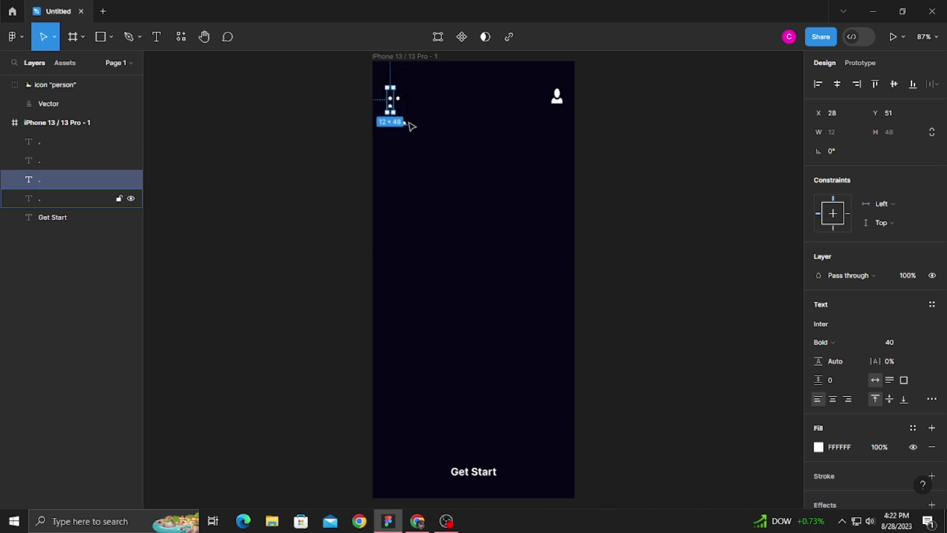
left_click(404, 123)
left_click_drag(402, 129, 396, 117)
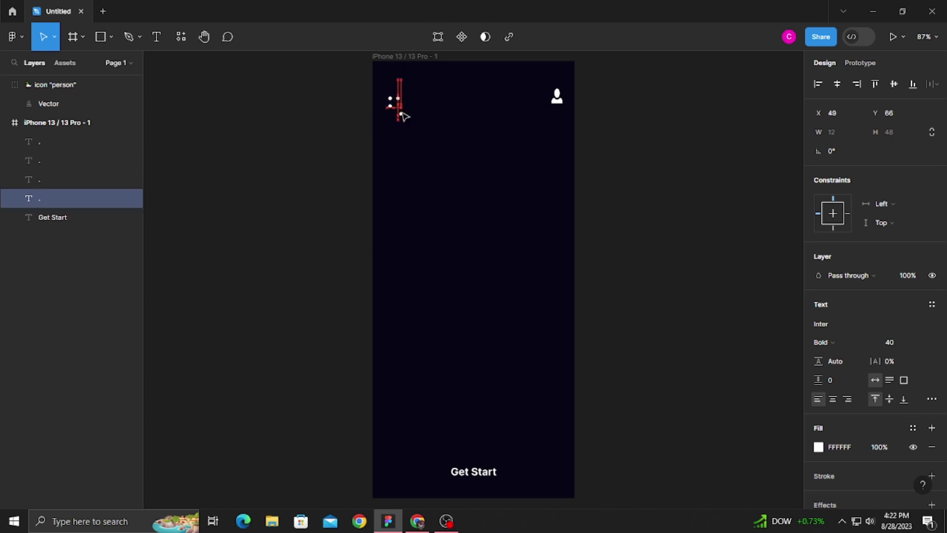
left_click(423, 122)
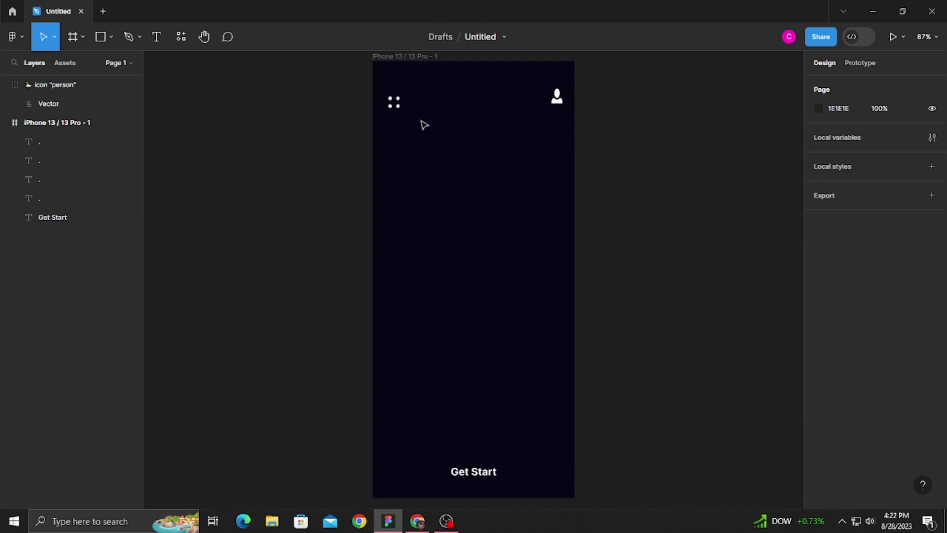
Step: Group the four dots as Group 1 and move the group into the top-left corner
left_click_drag(380, 69, 388, 141)
key("ctrl+g")
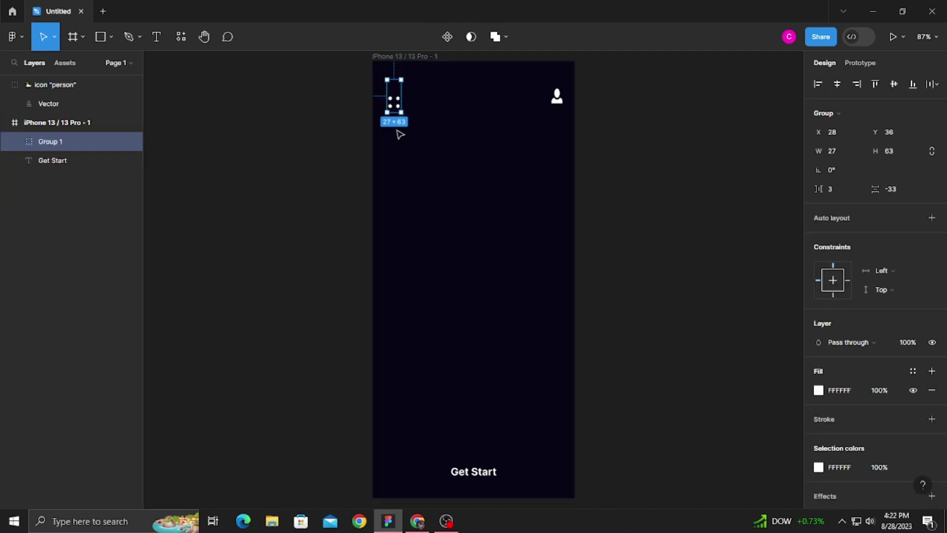
left_click_drag(401, 104, 394, 98)
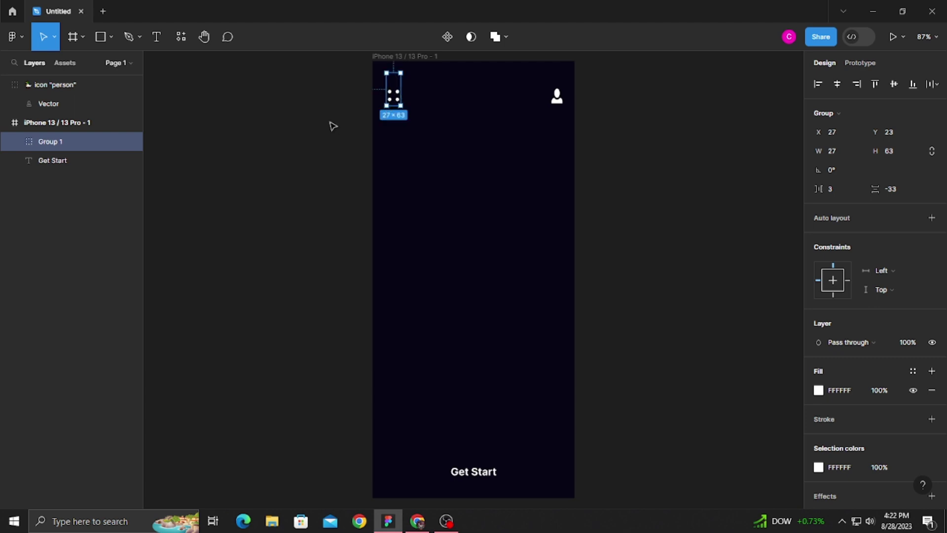
left_click(334, 148)
left_click(157, 36)
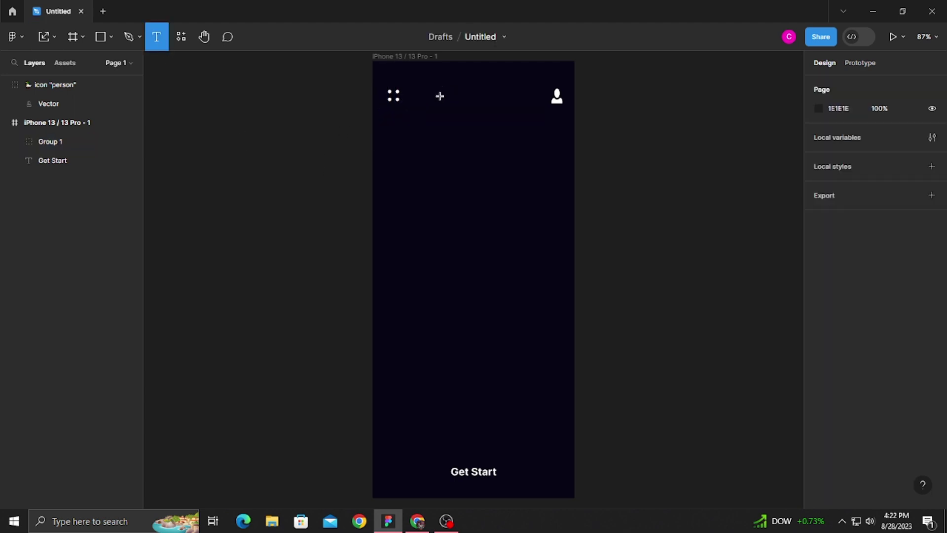
Step: Type a spaced-out 'D A R K' title at the top and scale it down proportionally
left_click(439, 96)
type("D")
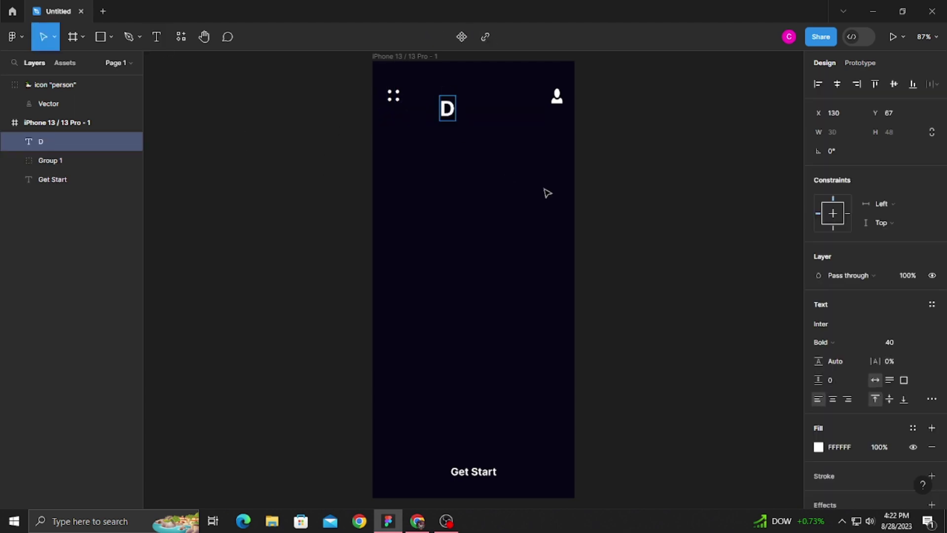
type(" A R")
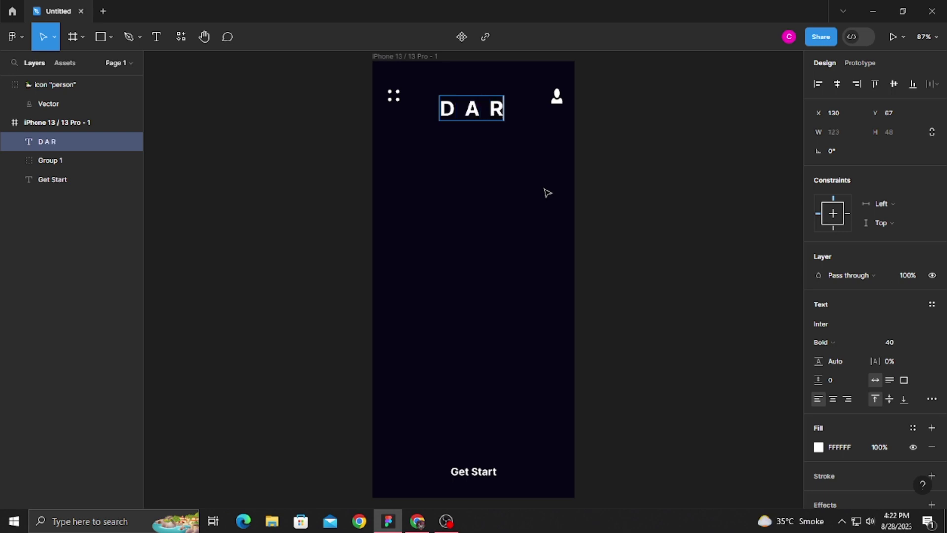
type(" K")
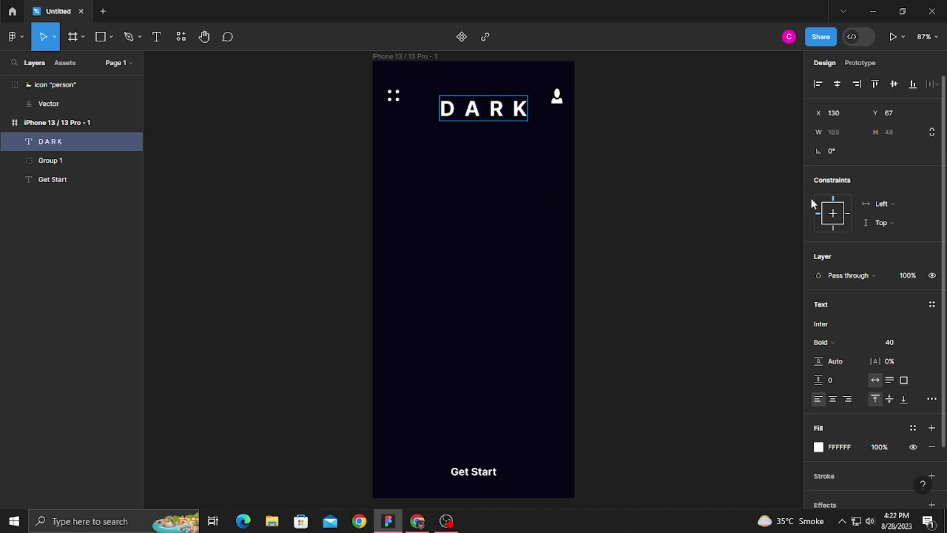
key("Escape")
left_click(55, 41)
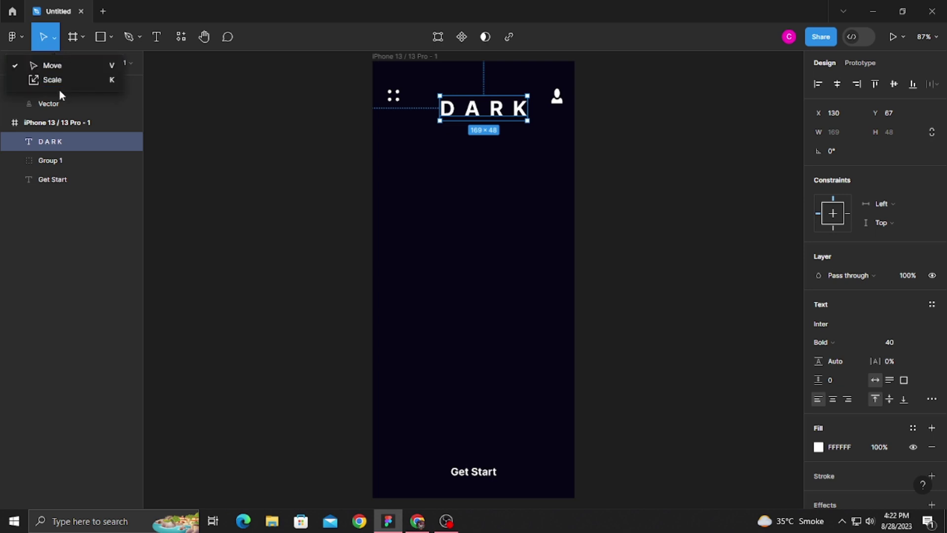
left_click(50, 78)
mouse_move(527, 120)
left_mouse_down()
mouse_move(490, 105)
mouse_move(500, 99)
left_mouse_up()
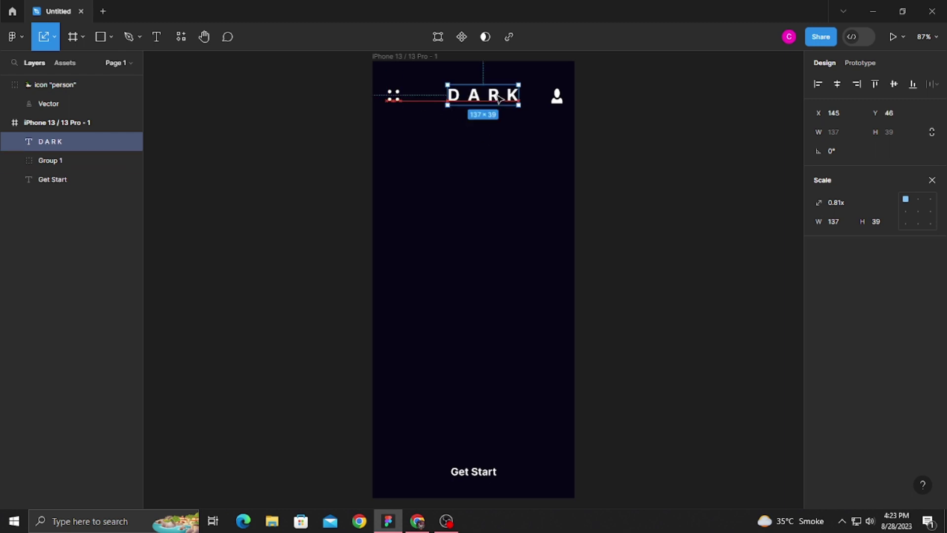
left_click(567, 125)
Step: Nudge the person icon slightly left and down
left_click(562, 100)
left_click_drag(564, 99, 562, 101)
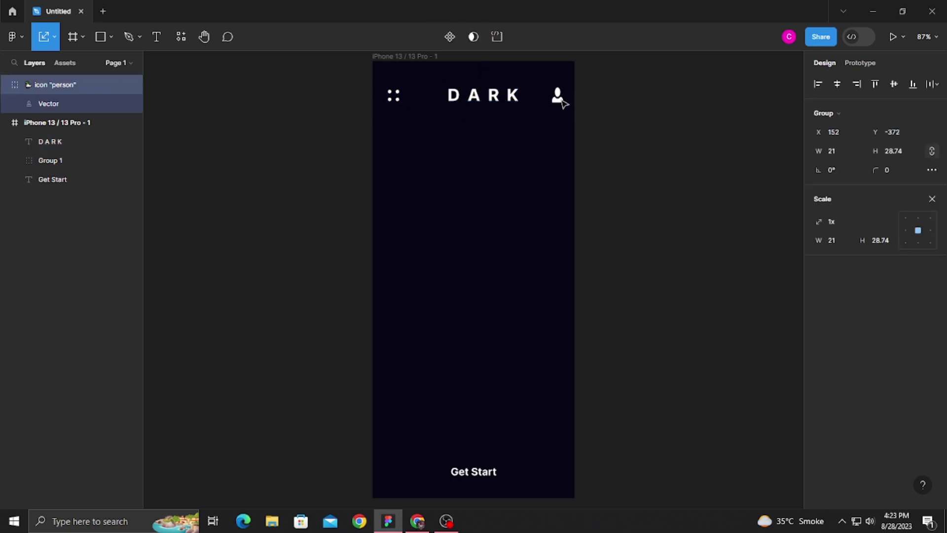
left_click(513, 161)
Step: Set the DARK title to Medium weight and centre it horizontally at the top
left_click(489, 98)
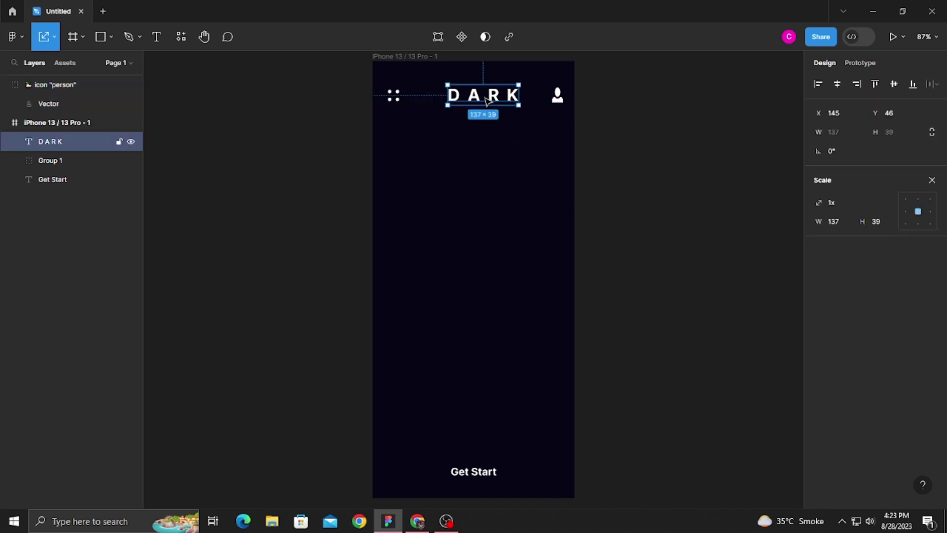
left_click(927, 181)
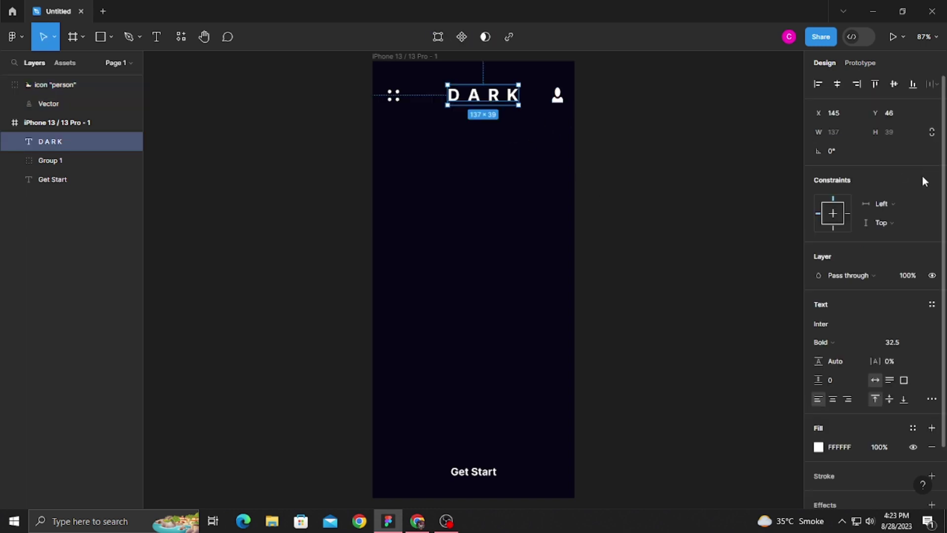
left_click(852, 343)
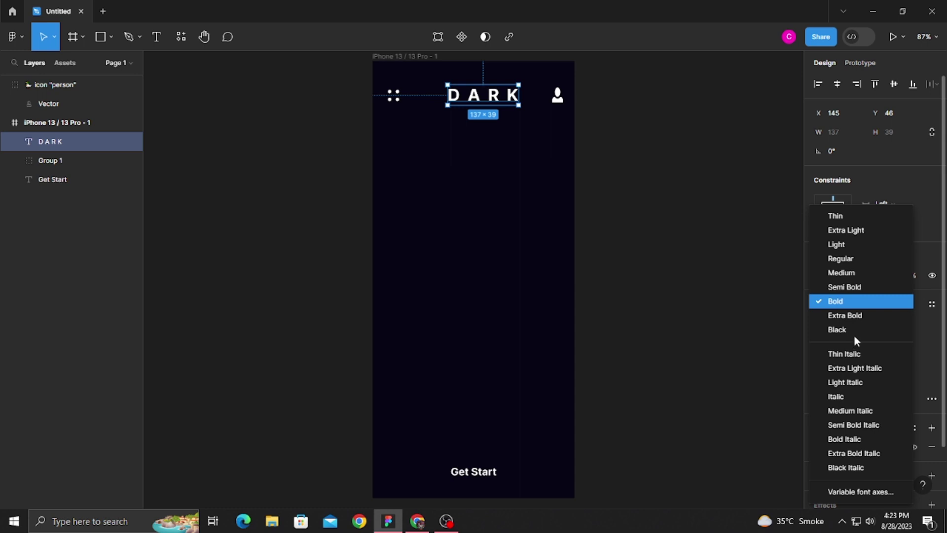
left_click(849, 274)
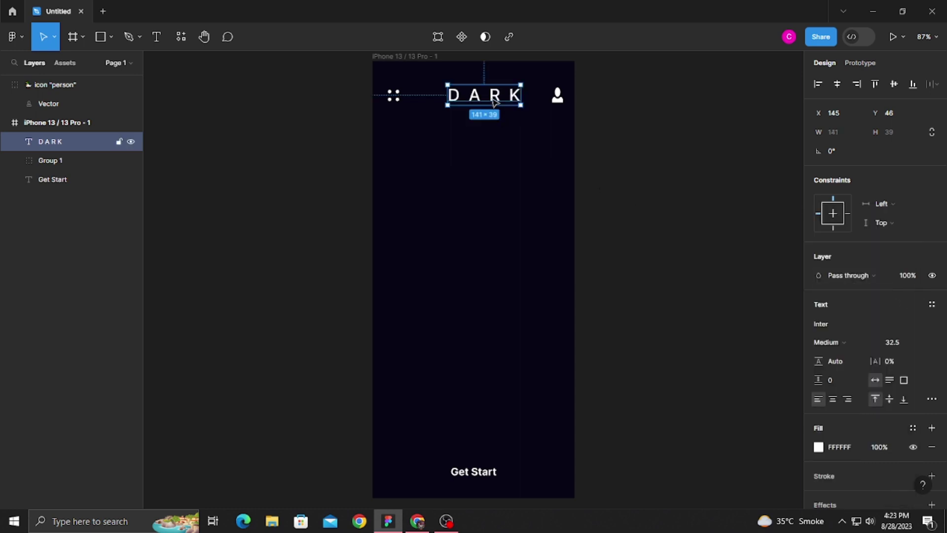
left_click_drag(494, 102, 485, 101)
left_click(533, 156)
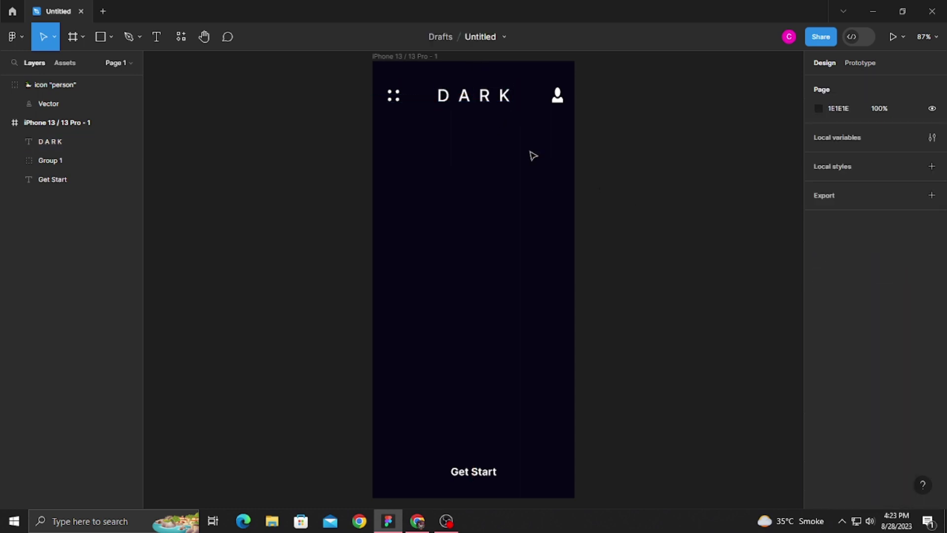
left_click_drag(481, 100, 483, 103)
left_click(550, 243)
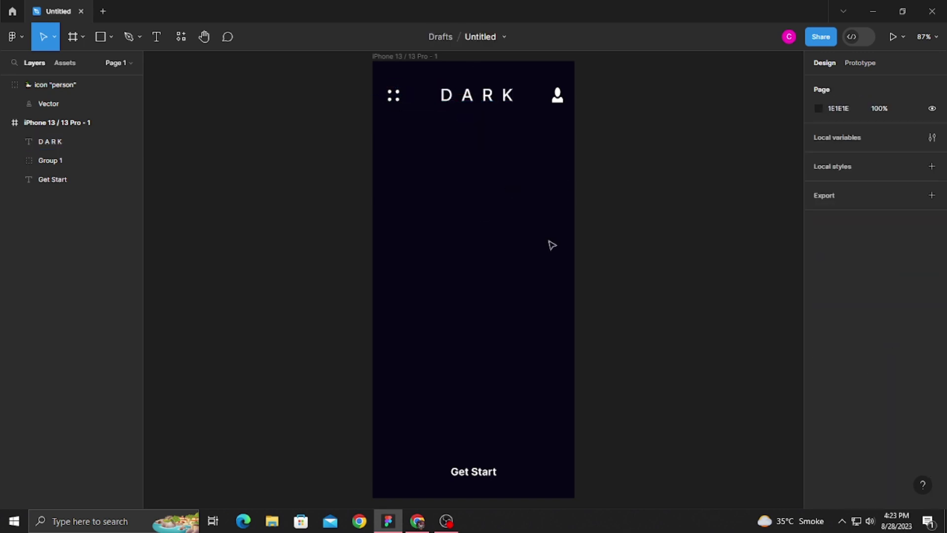
key("ctrl+z")
left_click(482, 261)
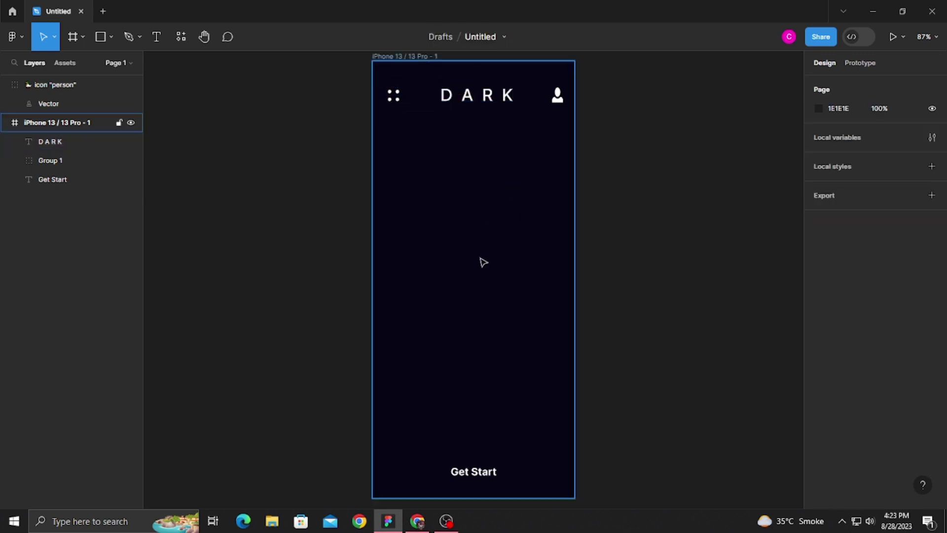
Step: Place a copy of the DARK title lower in the frame
mouse_move(481, 101)
left_mouse_down()
mouse_move(485, 283)
mouse_move(475, 379)
left_mouse_up()
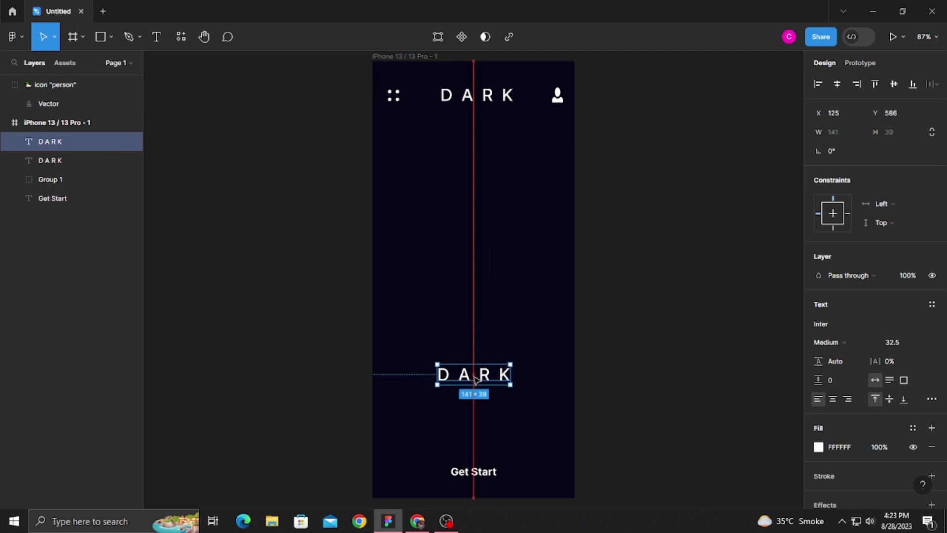
left_click_drag(478, 97, 478, 98)
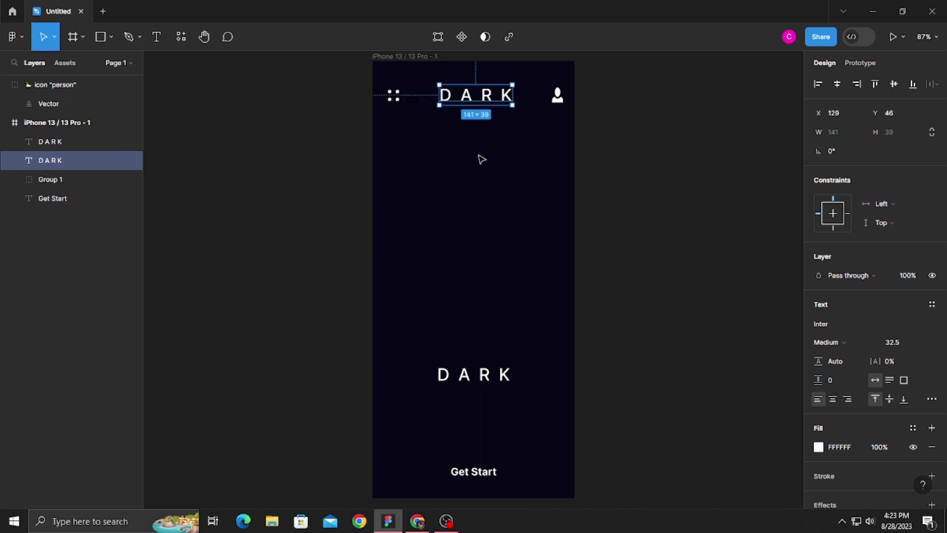
left_click(461, 342)
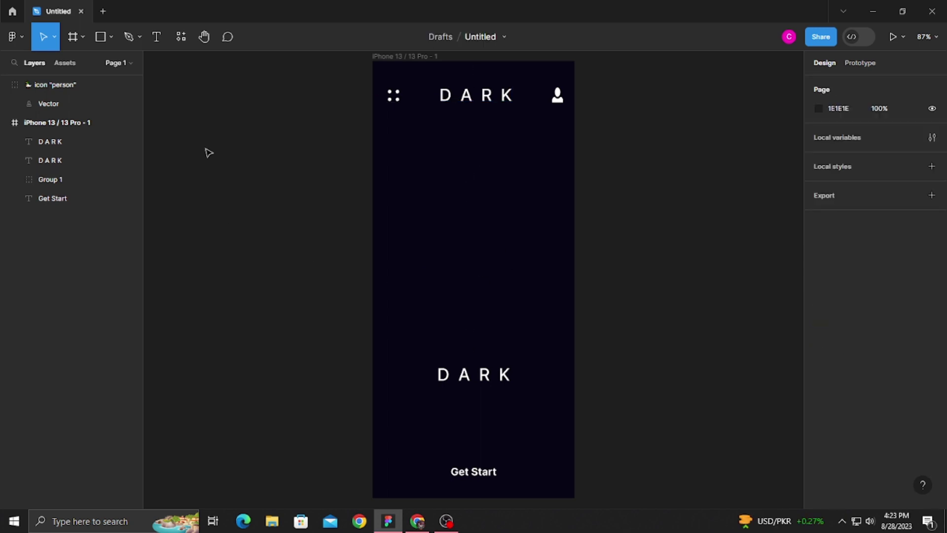
Step: Add a '$ 890,000' balance at size 20, centred below the top title
left_click(156, 36)
left_click(439, 186)
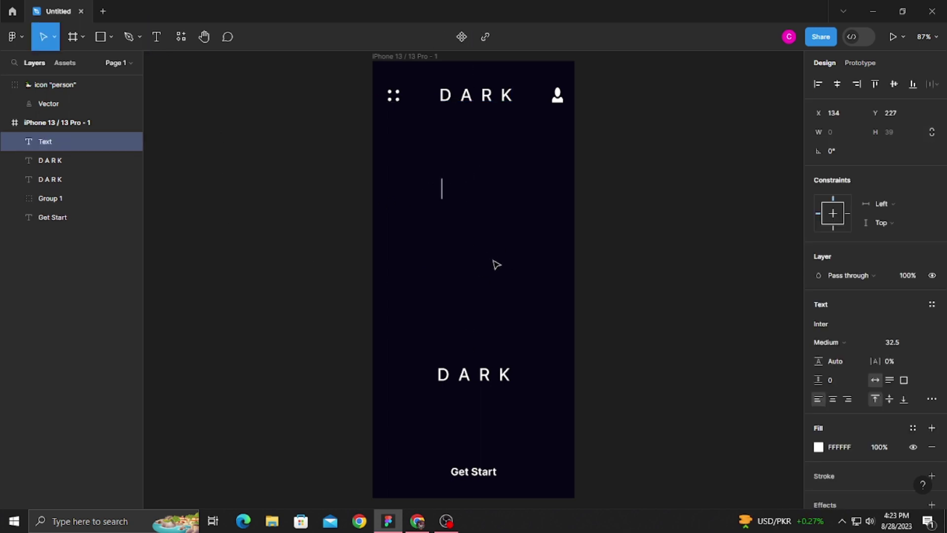
type("$")
type(" 890,000")
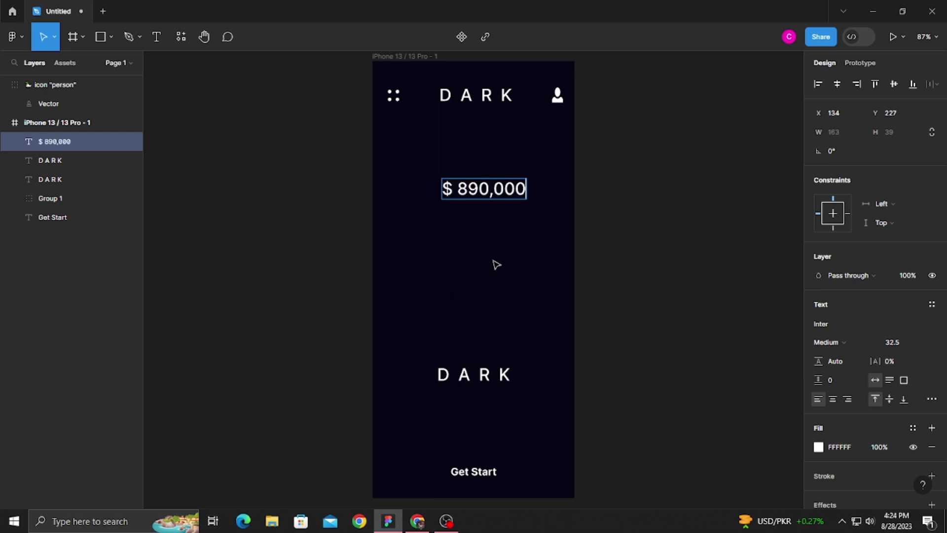
key("Escape")
left_click(915, 342)
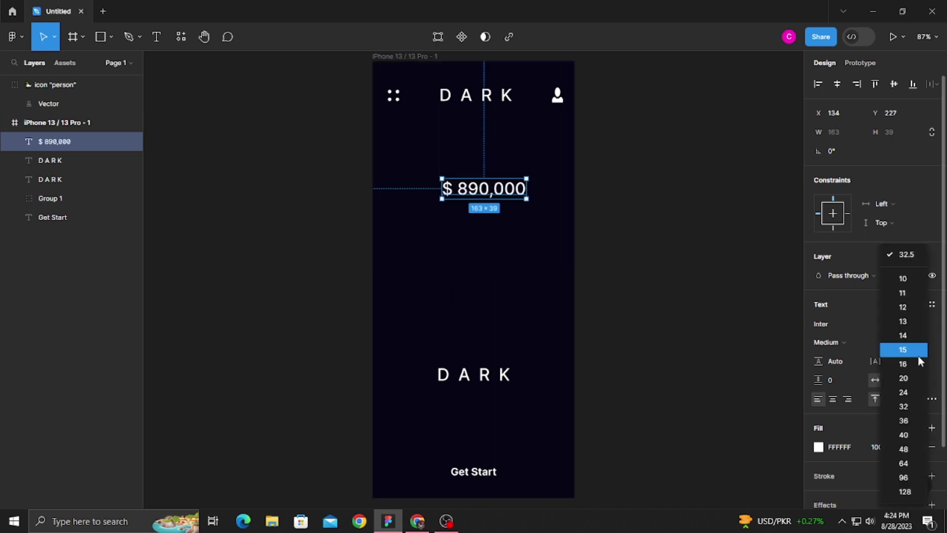
left_click(916, 361)
left_click(915, 342)
left_click(903, 373)
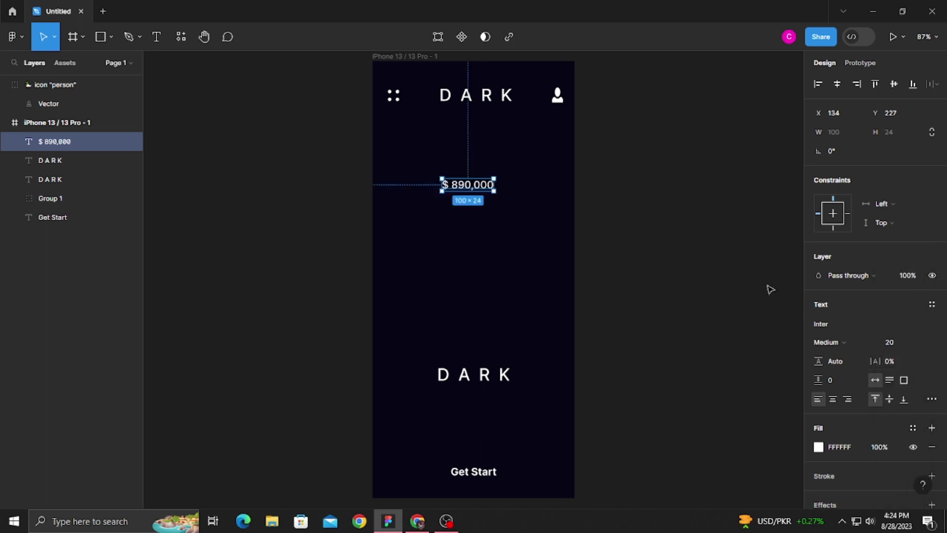
left_click(621, 269)
left_click_drag(474, 189, 477, 185)
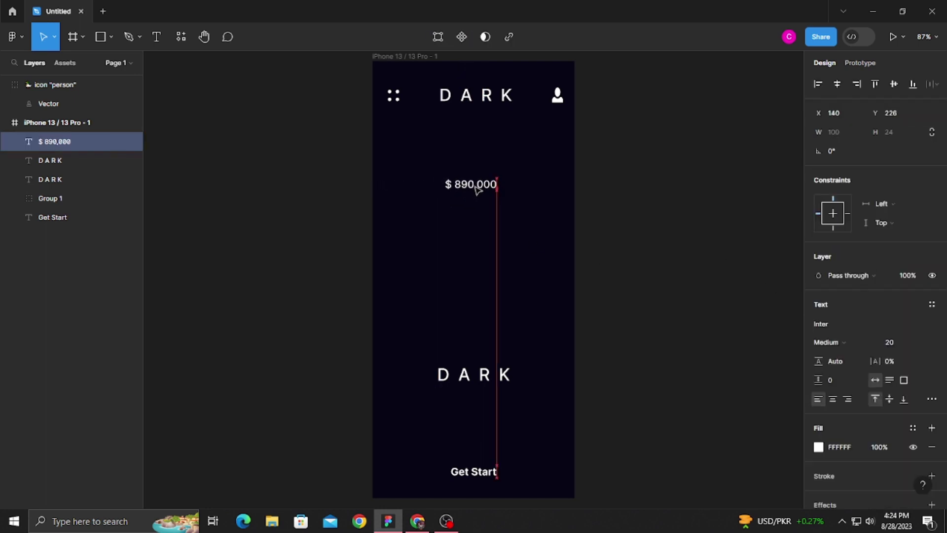
Step: Add an 'Any information' caption at size 13 under the lower DARK title
left_click(223, 200)
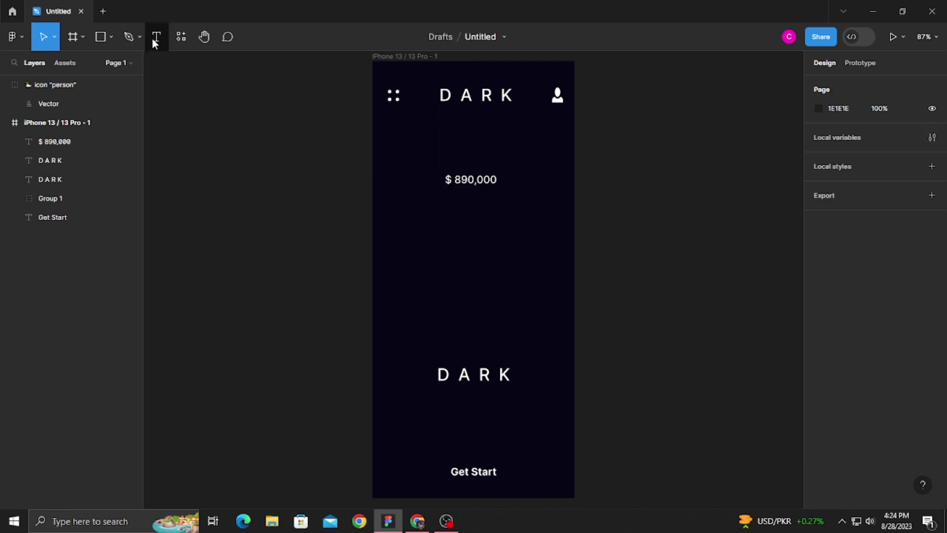
left_click(154, 37)
left_click(418, 207)
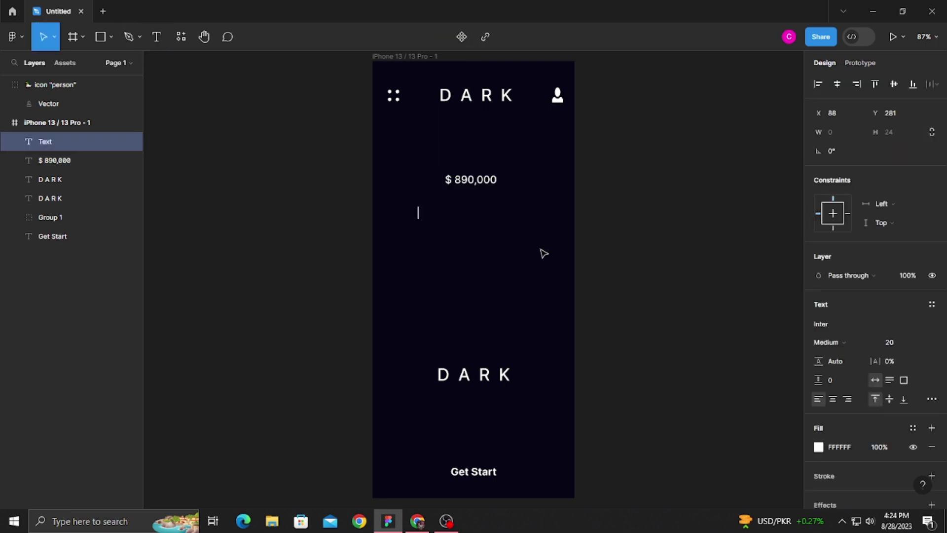
type("a")
key("BackSpace")
type("Any in")
type("formation")
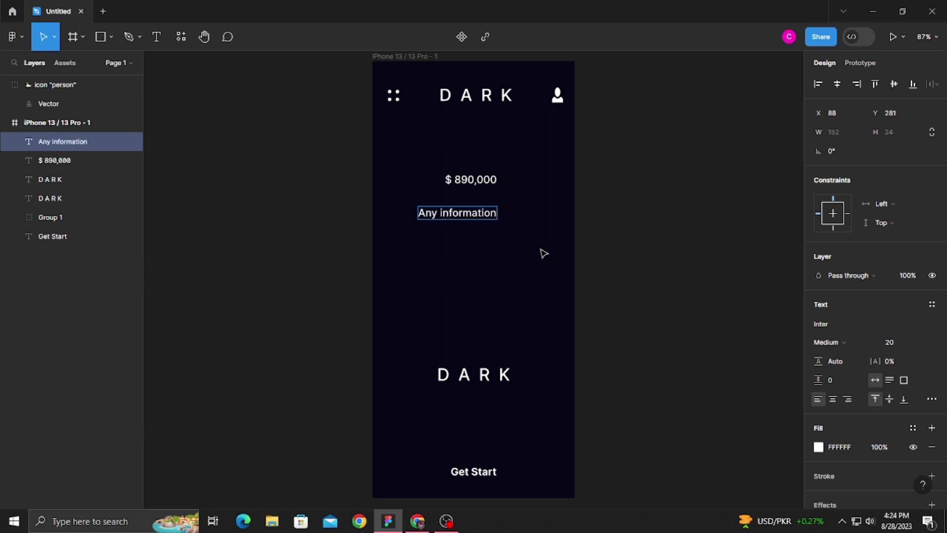
key("Escape")
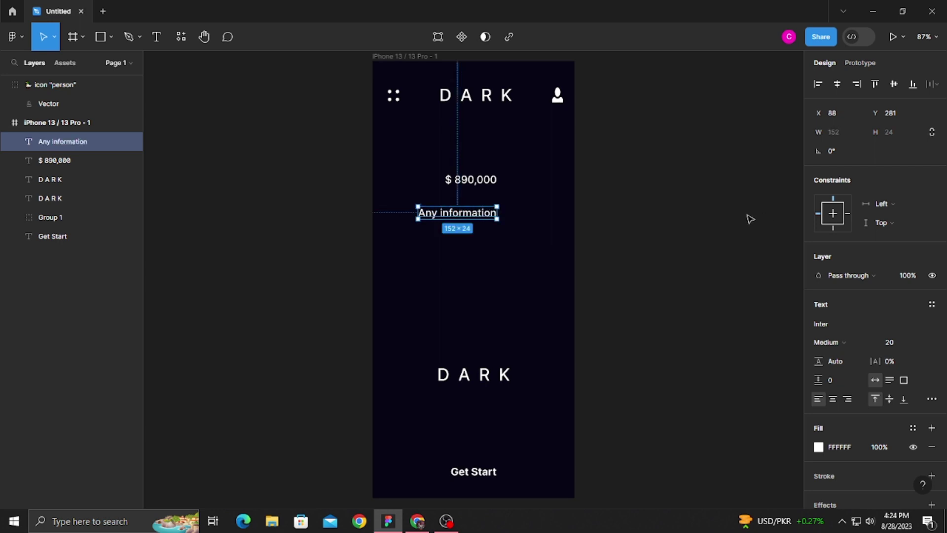
left_click(922, 345)
left_click(913, 285)
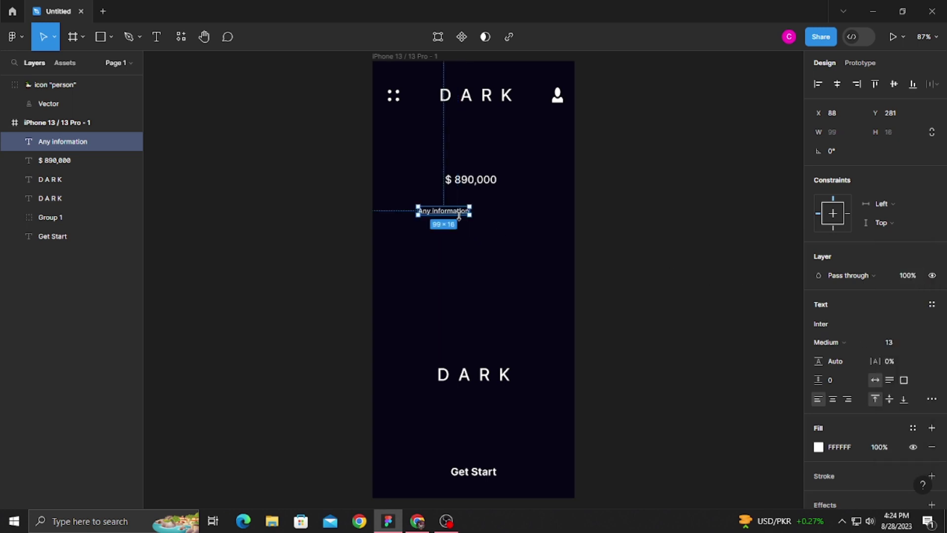
left_click_drag(447, 215, 474, 212)
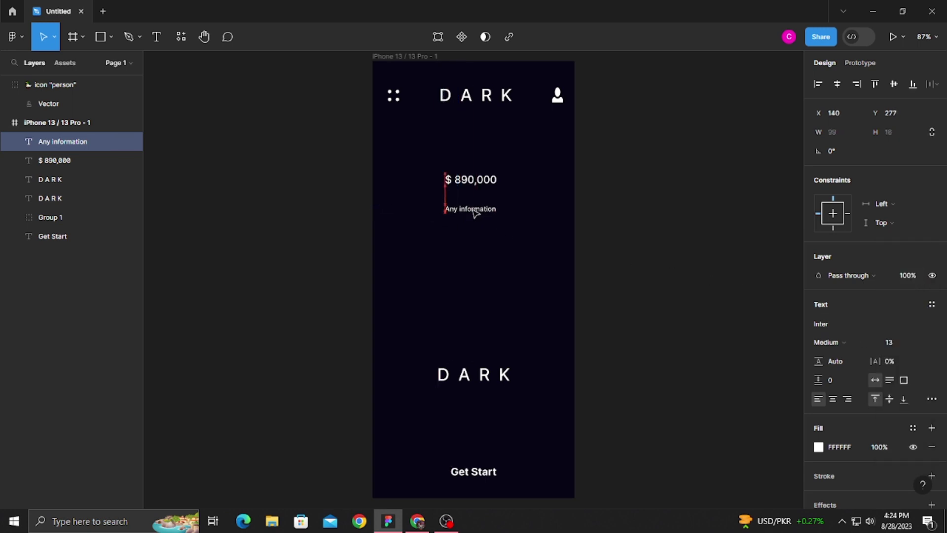
mouse_move(474, 212)
left_mouse_down()
mouse_move(475, 200)
mouse_move(480, 400)
left_mouse_up()
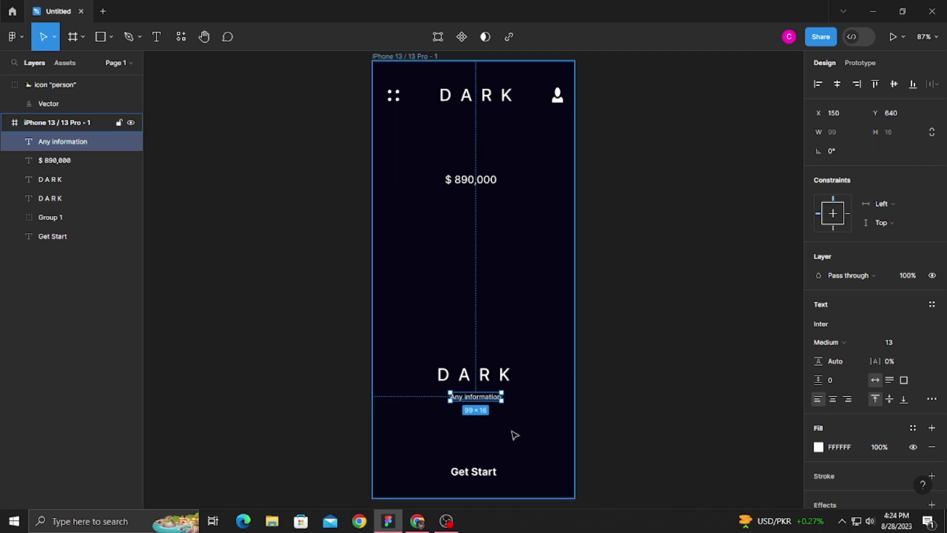
Step: Duplicate the caption under the balance and retype it as 'Current Balance'
key("ctrl+d")
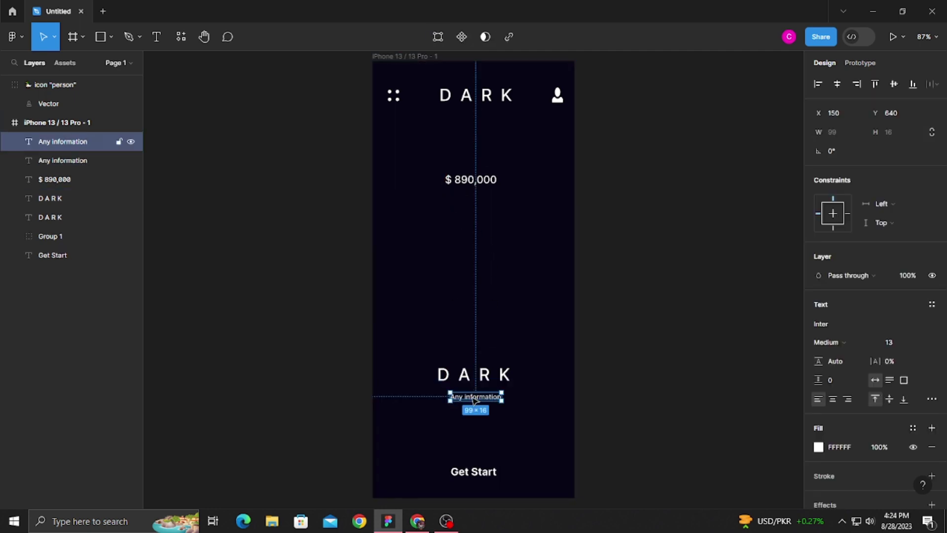
left_click_drag(475, 397, 470, 205)
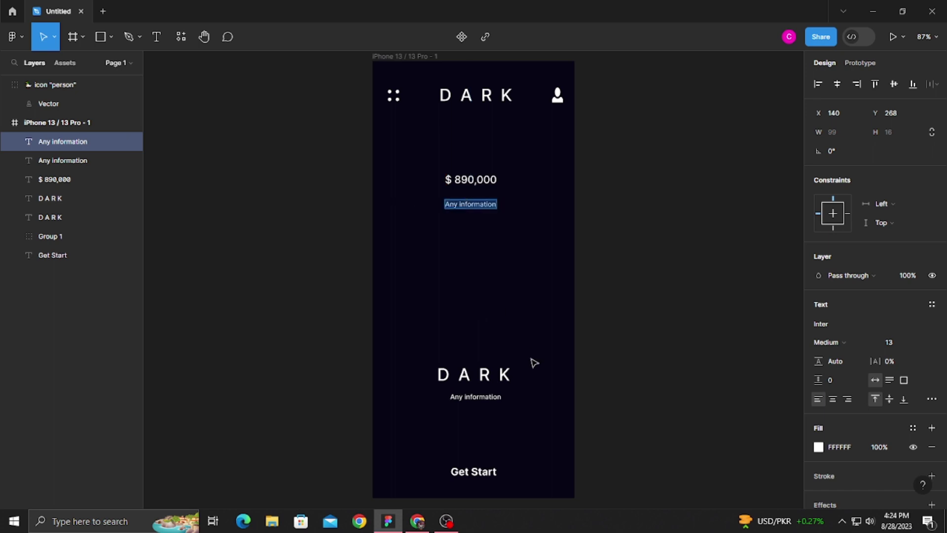
type("crrent")
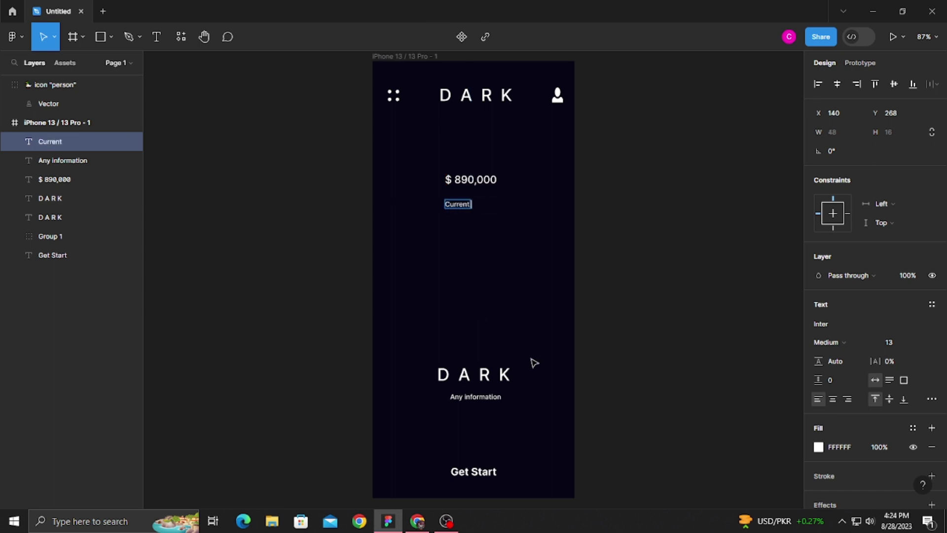
type("ance")
key("Escape")
left_click(524, 274)
left_click(477, 207)
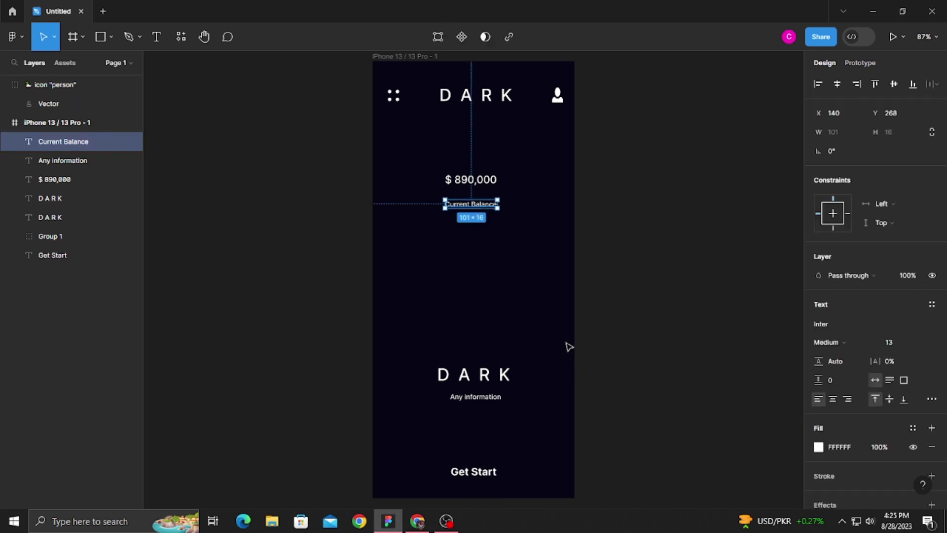
Step: Reposition the dots menu icon beside the top DARK title
left_click(421, 76)
mouse_move(390, 78)
left_mouse_down()
mouse_move(404, 124)
mouse_move(391, 78)
left_mouse_up()
left_click(423, 82)
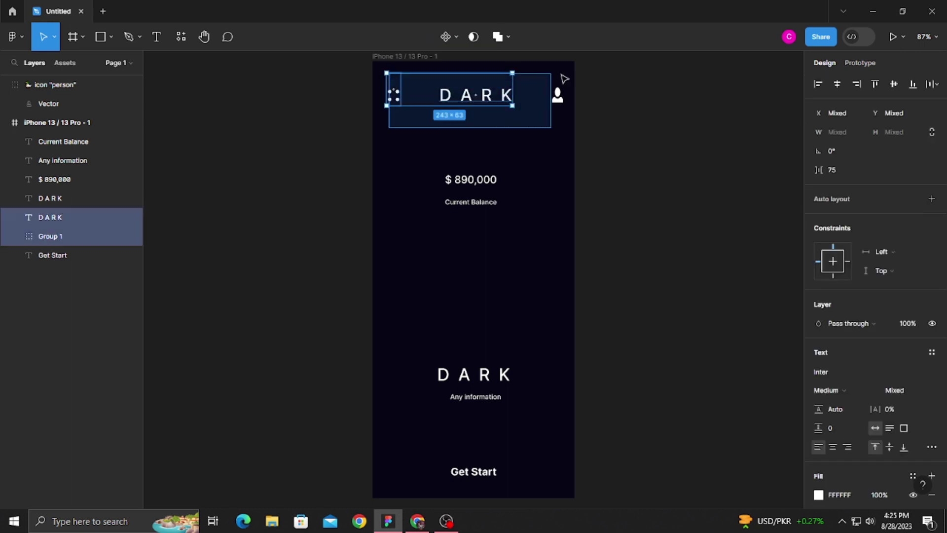
Step: Nudge the dots icon, top DARK title and person icon down slightly
left_click_drag(393, 132, 582, 72)
key("Down")
key("Down")
key("Down")
left_click(470, 201)
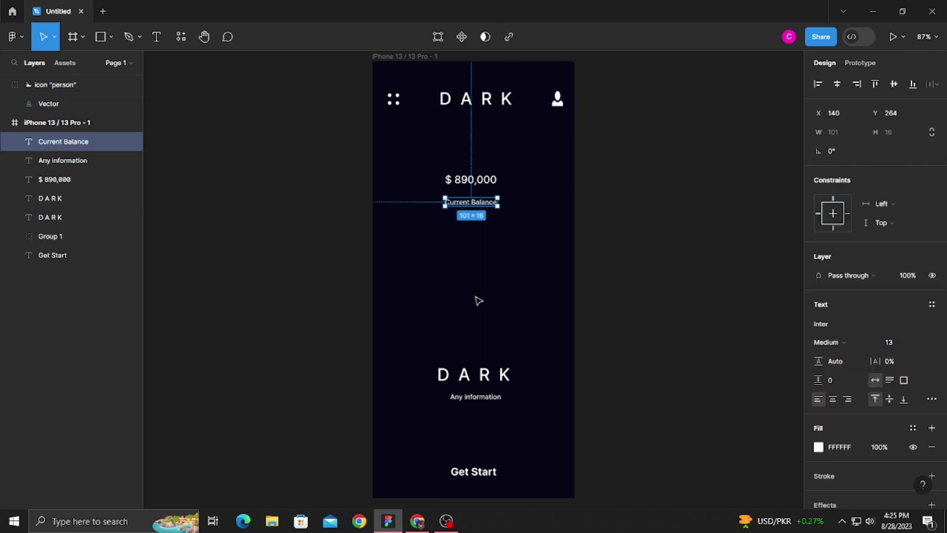
left_click(417, 271)
Step: Copy the caption mid-left as 'Income' and add a 'Spend' copy to its right
left_click_drag(473, 202, 421, 260)
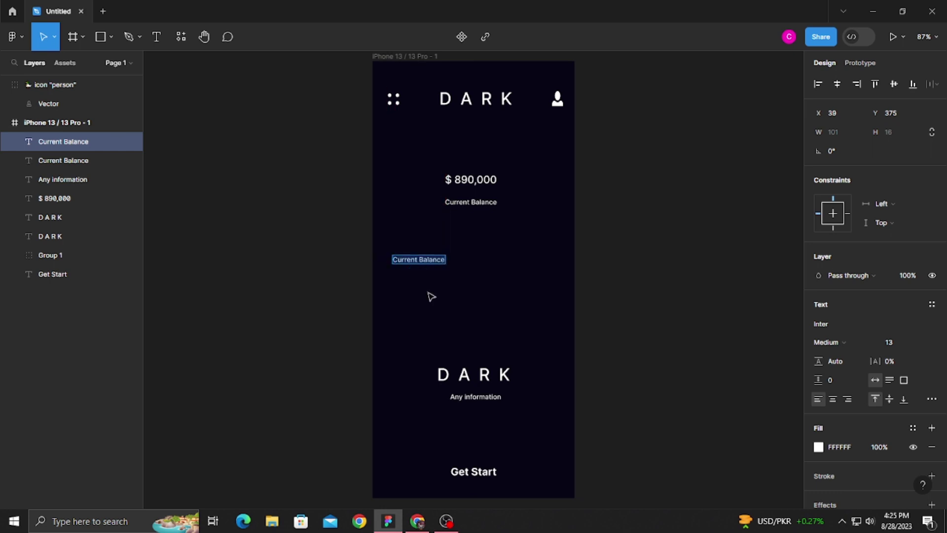
type("Income")
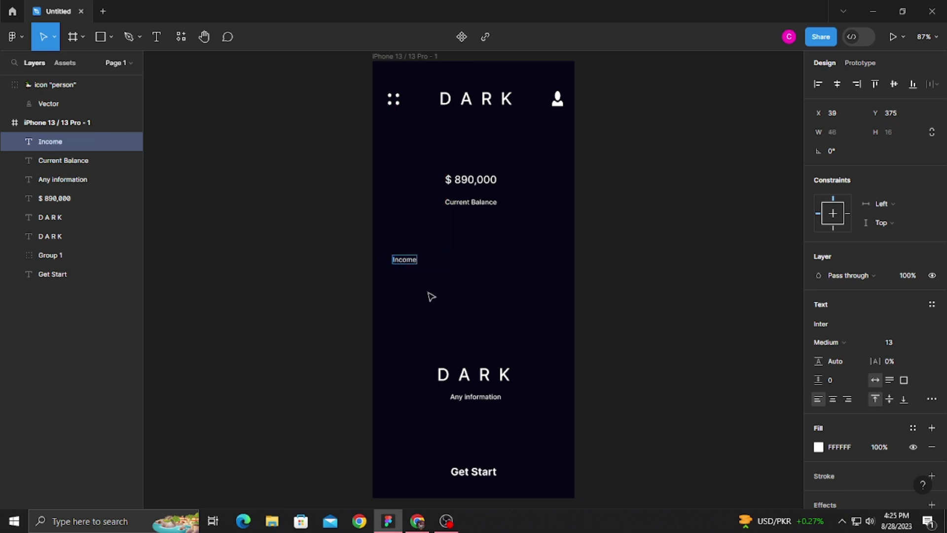
key("Escape")
key("ctrl+v")
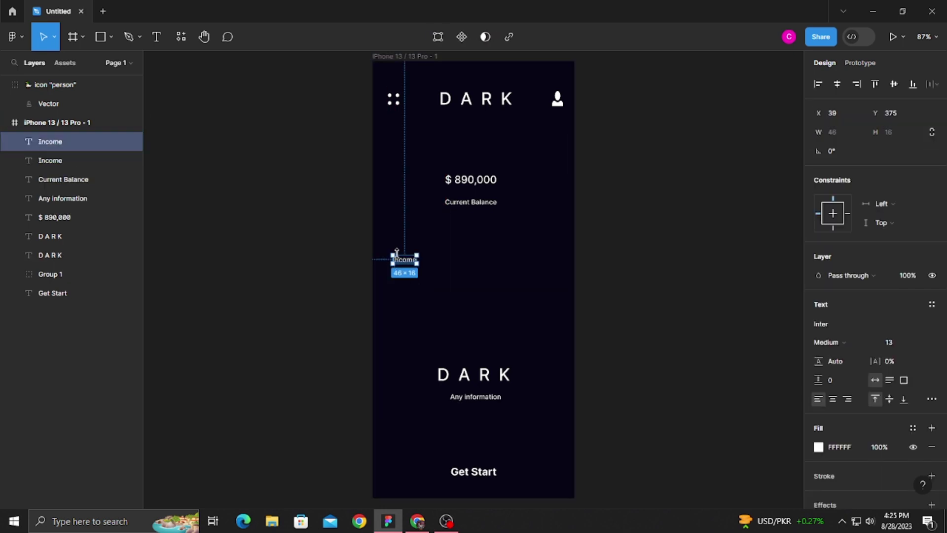
left_click_drag(405, 267, 430, 267)
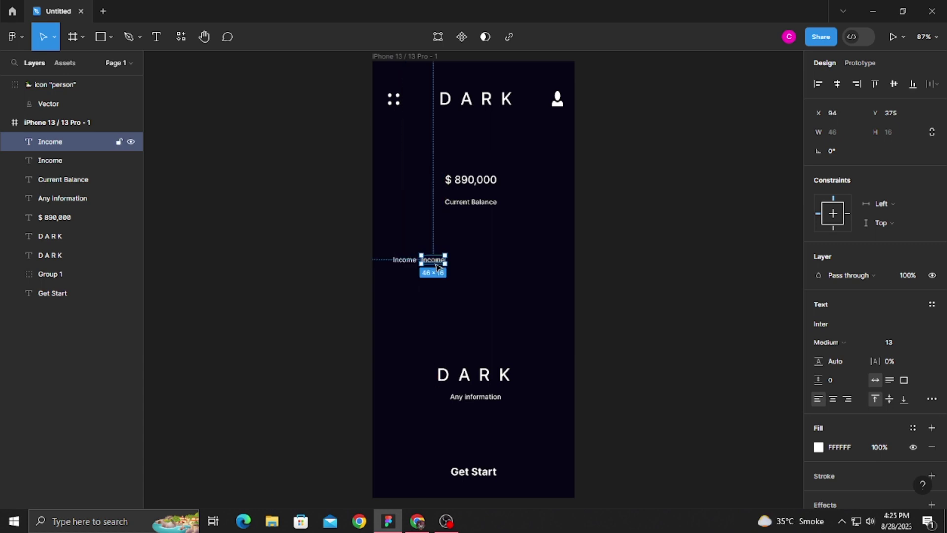
type("Spend")
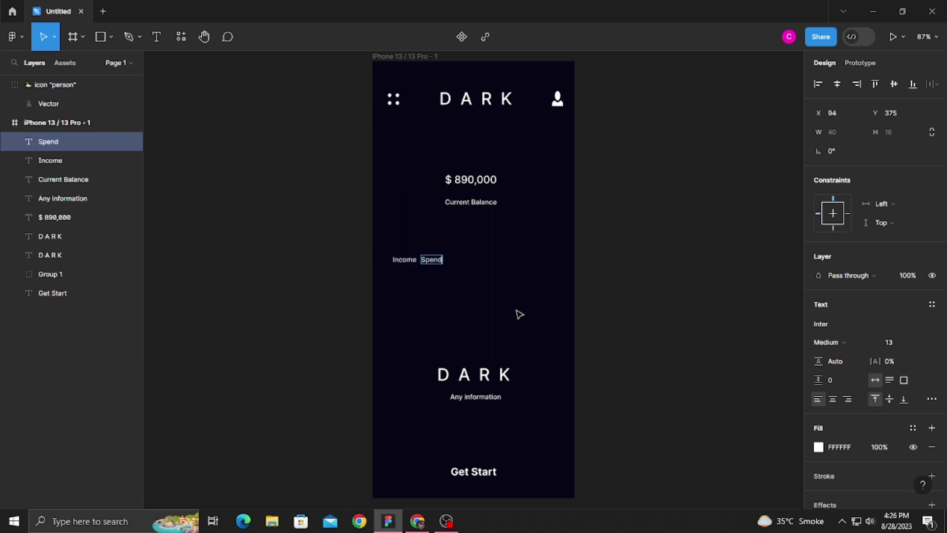
key("Escape")
Step: Set the Spend label to size 10 and nudge it slightly right
left_click(921, 342)
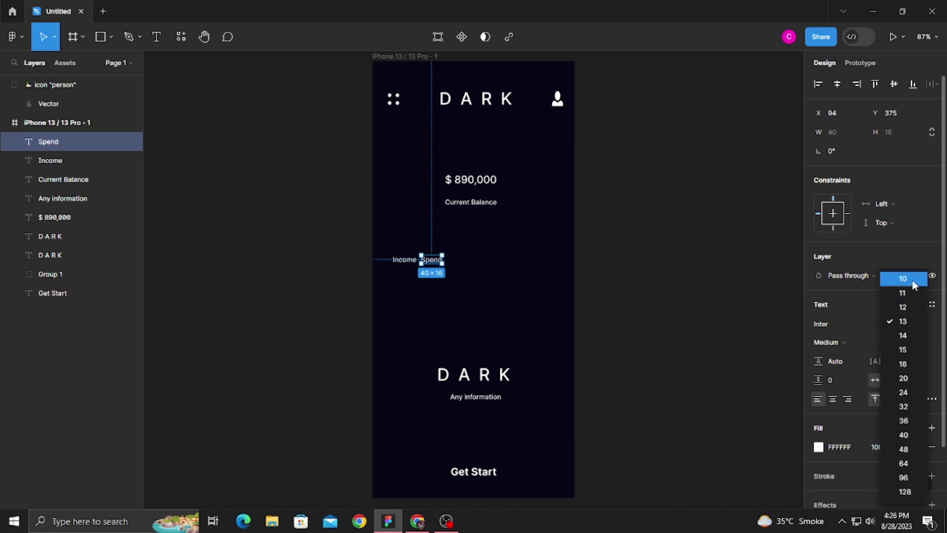
left_click(913, 283)
key("Right")
key("Right")
key("Right")
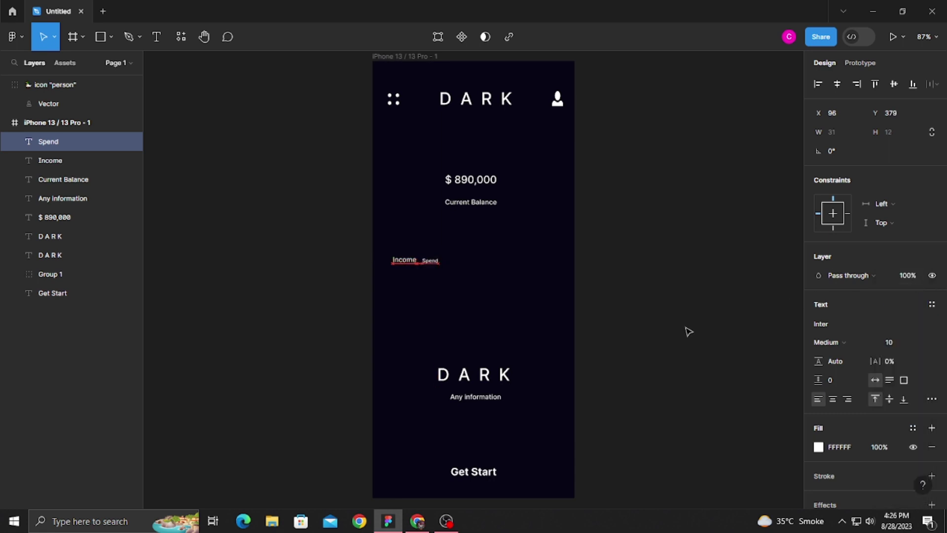
key("Right")
key("Right")
key("Right")
left_click(395, 280)
Step: Colour the Income label red, FF0000
left_click(405, 259)
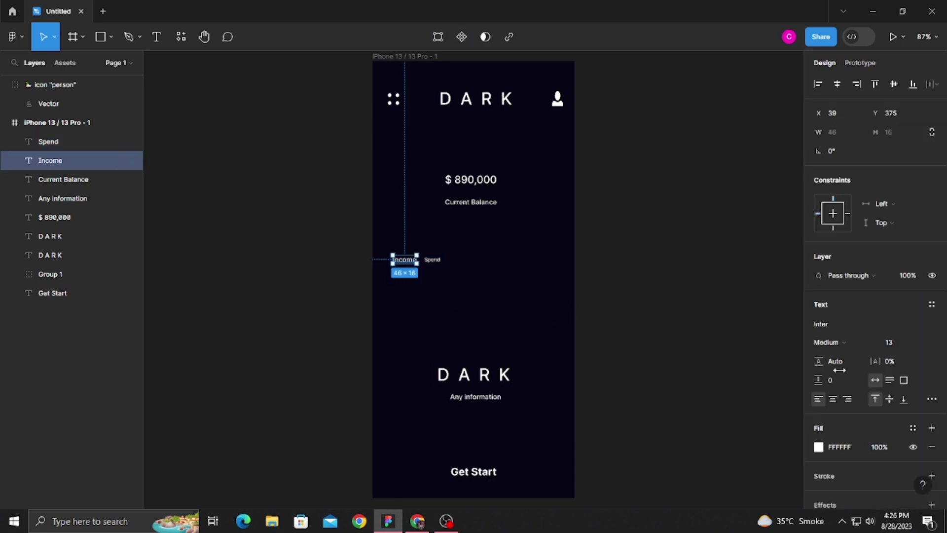
left_click(818, 446)
left_click_drag(705, 264, 799, 165)
key("Escape")
key("Escape")
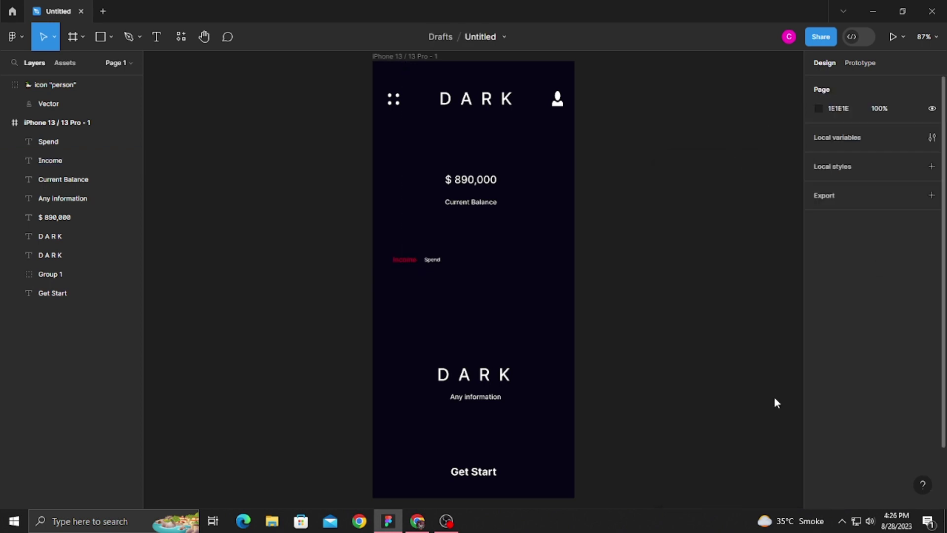
left_click(158, 41)
Step: Nudge the lower DARK title and its caption down to make room for the card
left_click(102, 43)
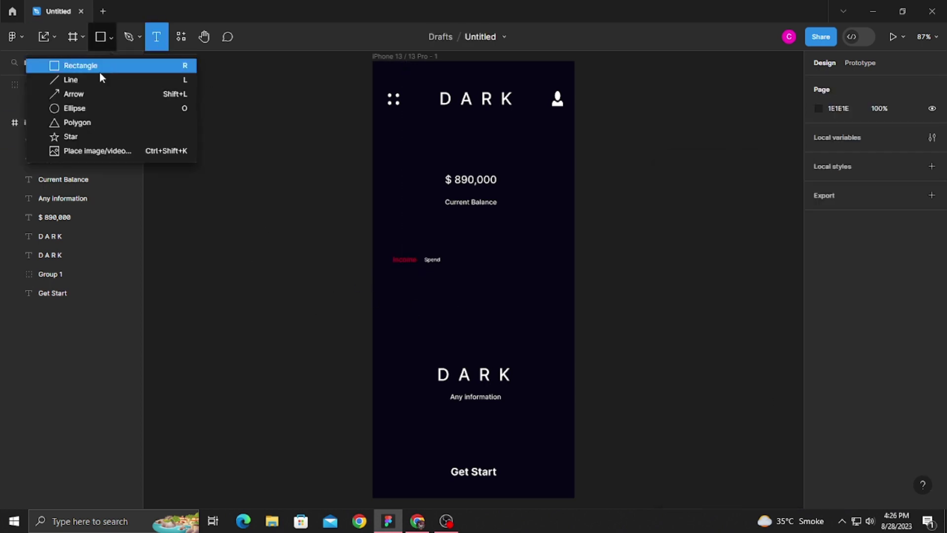
left_click(99, 68)
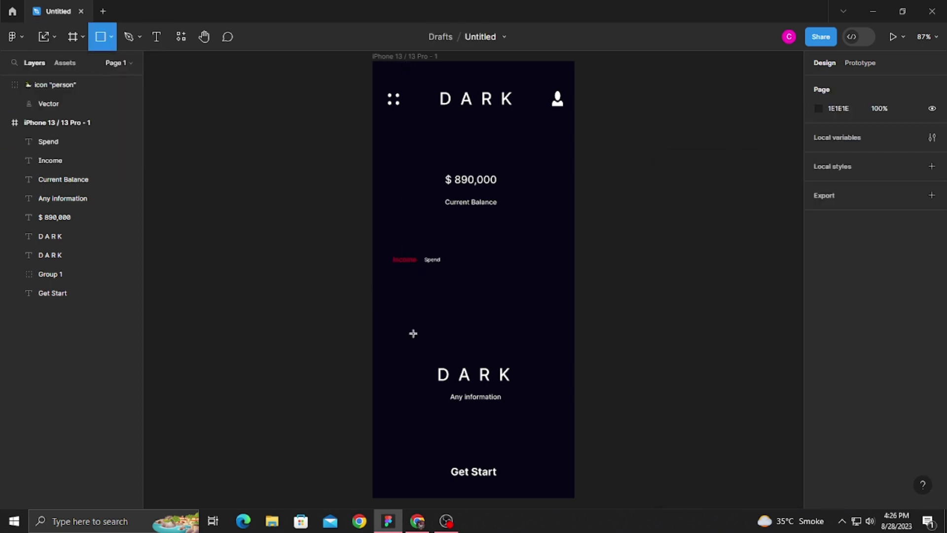
left_click(55, 37)
left_click(40, 65)
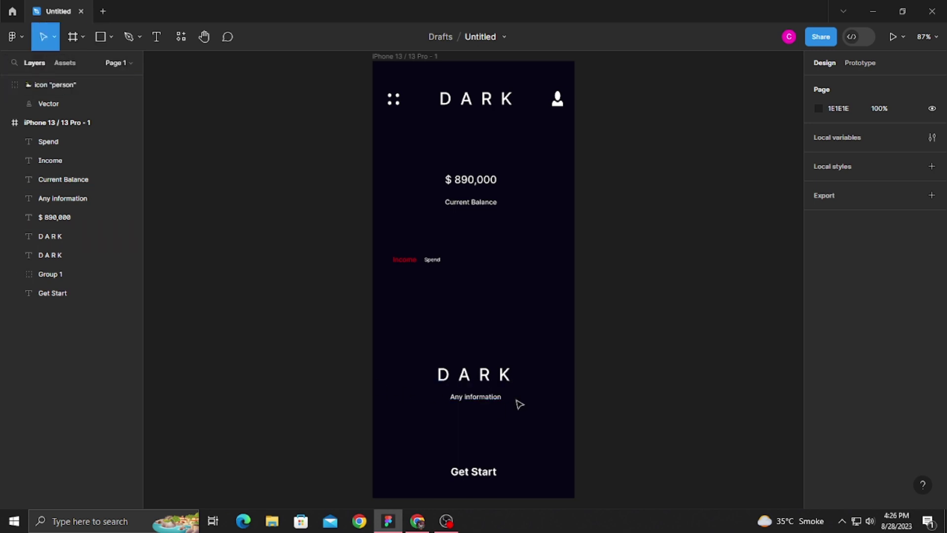
left_click_drag(520, 404, 434, 360)
key("shift+Down")
key("shift+Down")
key("shift+Down")
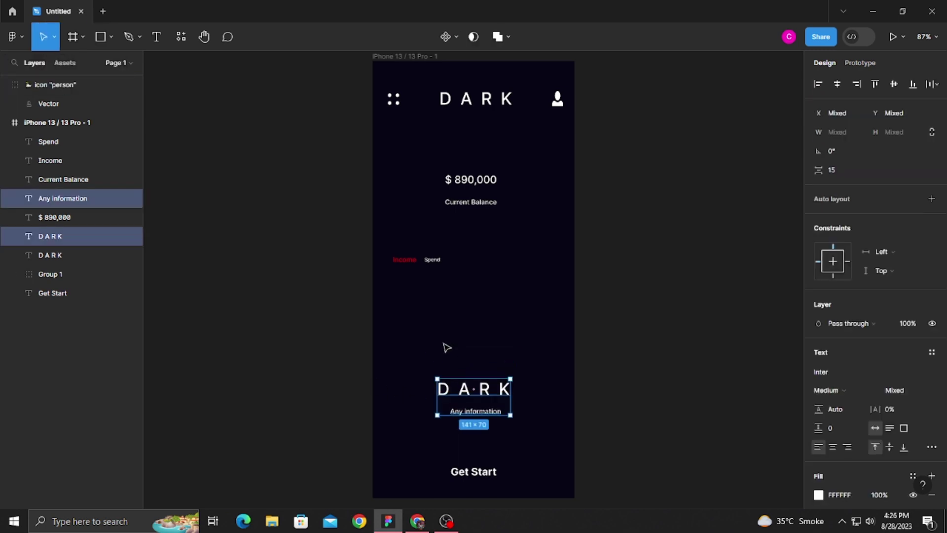
left_click(447, 348)
Step: Draw a 307 × 169 card rectangle below Income/Spend, trying a red fill and a drop shadow
left_click(100, 37)
left_click_drag(399, 280, 557, 367)
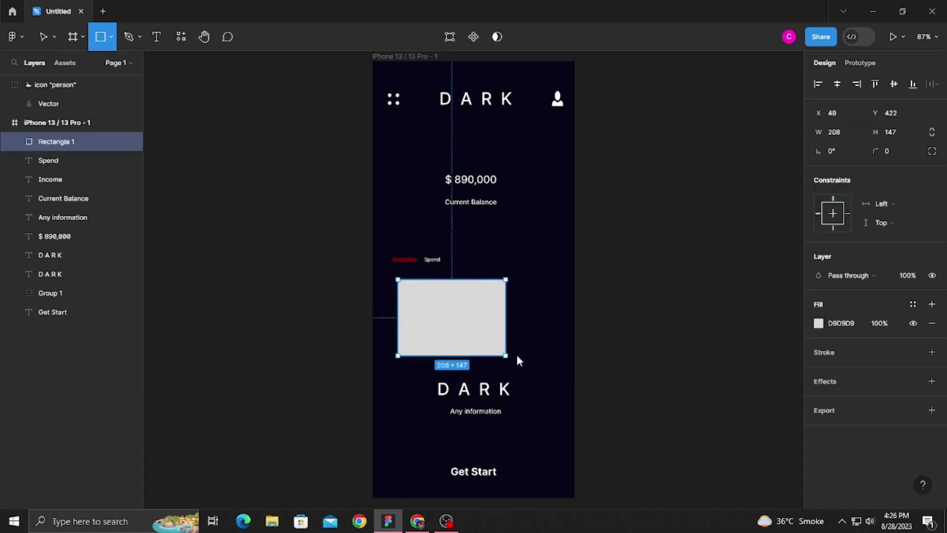
left_click(818, 322)
mouse_move(734, 256)
left_mouse_down()
mouse_move(787, 211)
mouse_move(824, 200)
left_mouse_up()
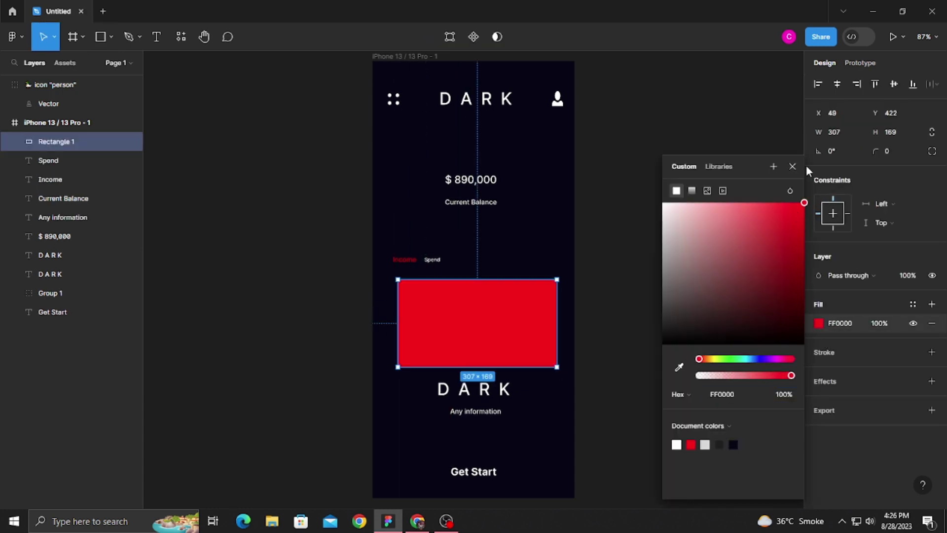
left_click(792, 167)
left_click(839, 379)
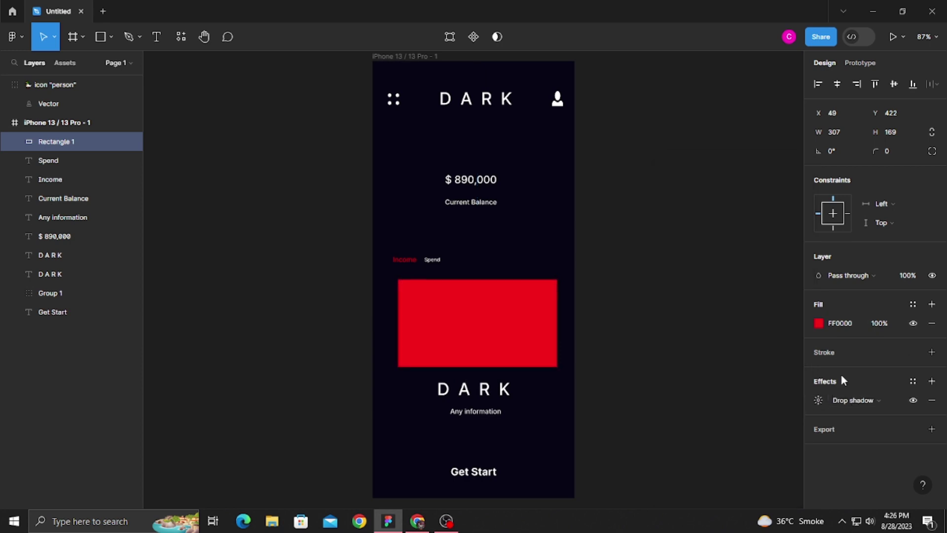
left_click(932, 400)
Step: Give the card an Inside FF0000 stroke and remove its fill
left_click(932, 352)
left_click(838, 390)
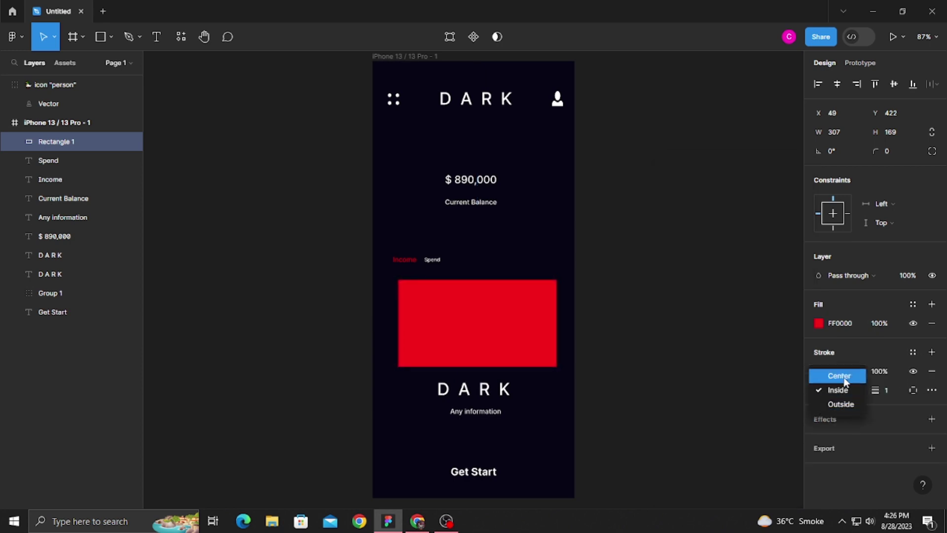
left_click(839, 390)
left_click(818, 370)
left_click(690, 445)
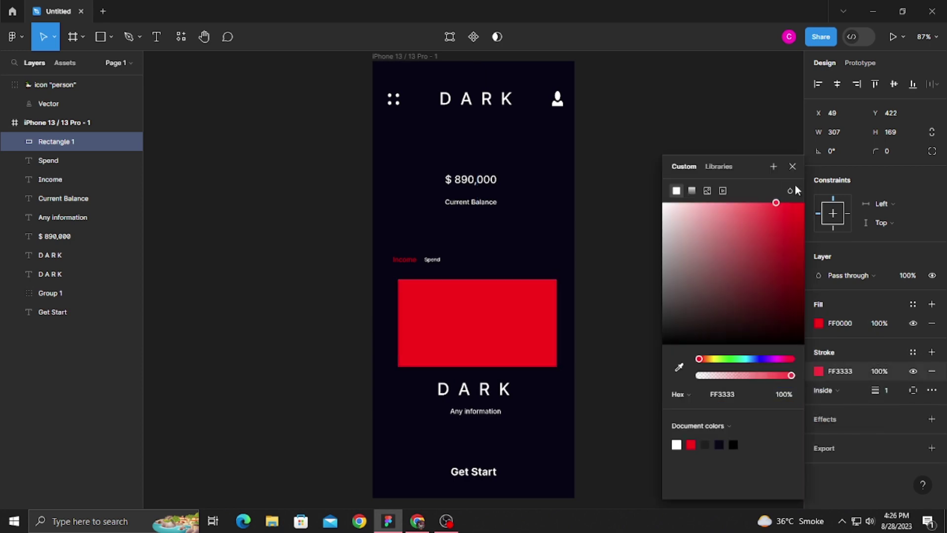
left_click(932, 323)
left_click(754, 360)
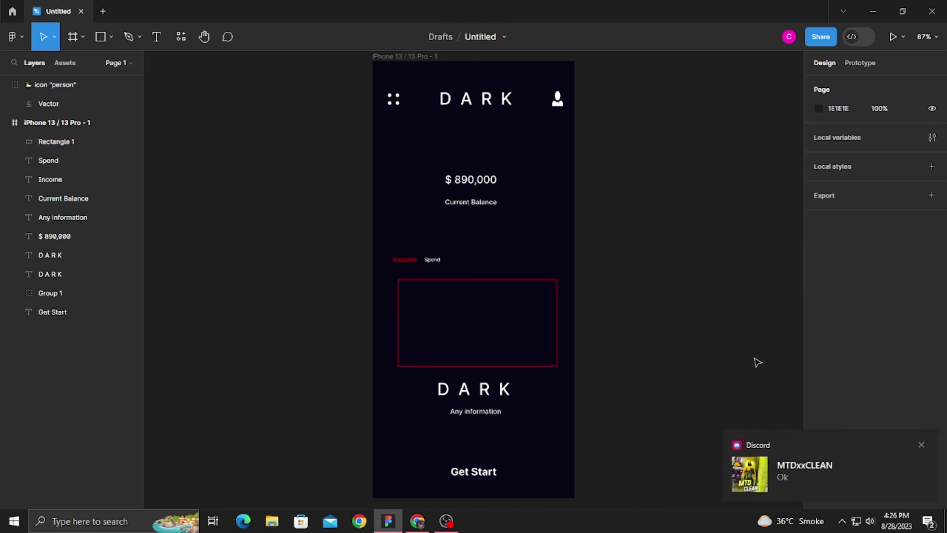
left_click(551, 288)
Step: Make the card's outline a dashed stroke with dash length 10
left_click(932, 372)
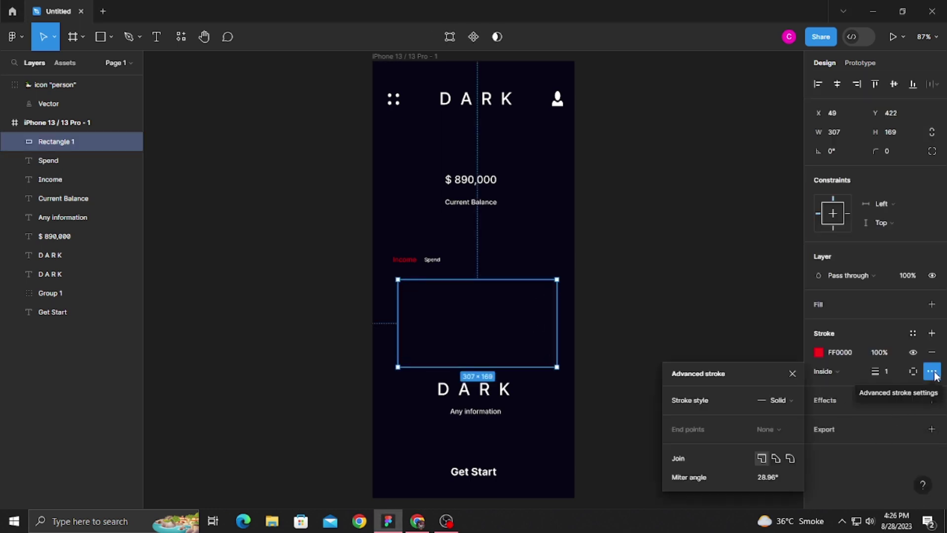
left_click(777, 401)
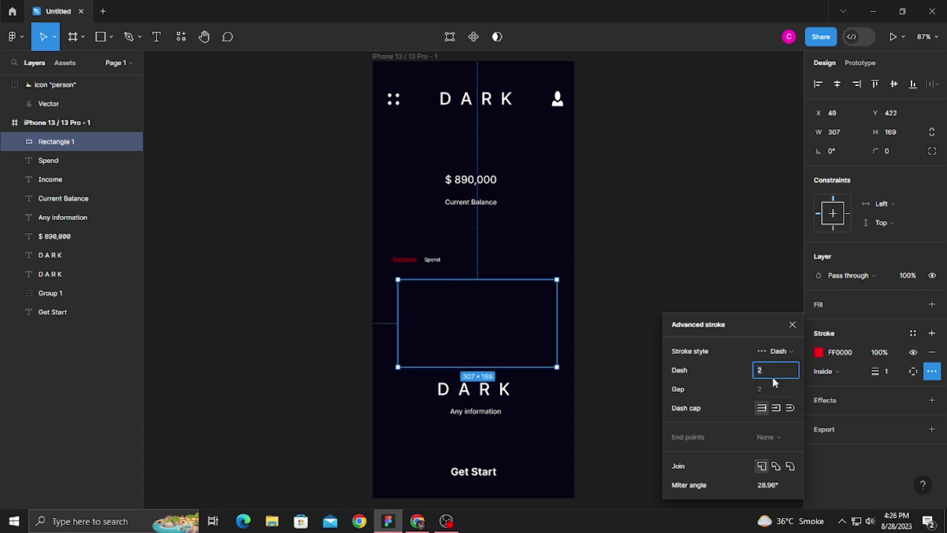
key("Return")
left_click(735, 269)
Step: Turn the card stroke into a diagonal linear gradient from red to transparent green
left_click(552, 286)
left_click(818, 352)
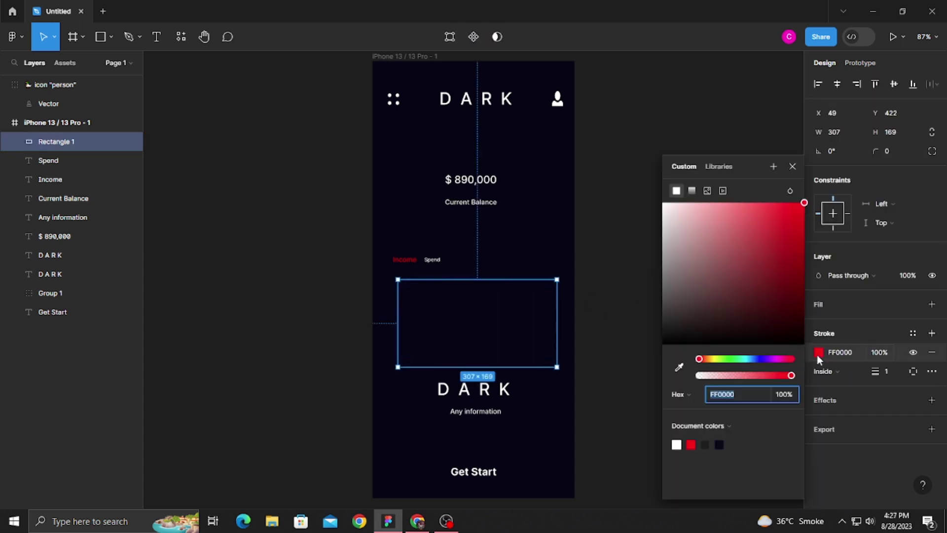
left_click(692, 191)
left_click(789, 174)
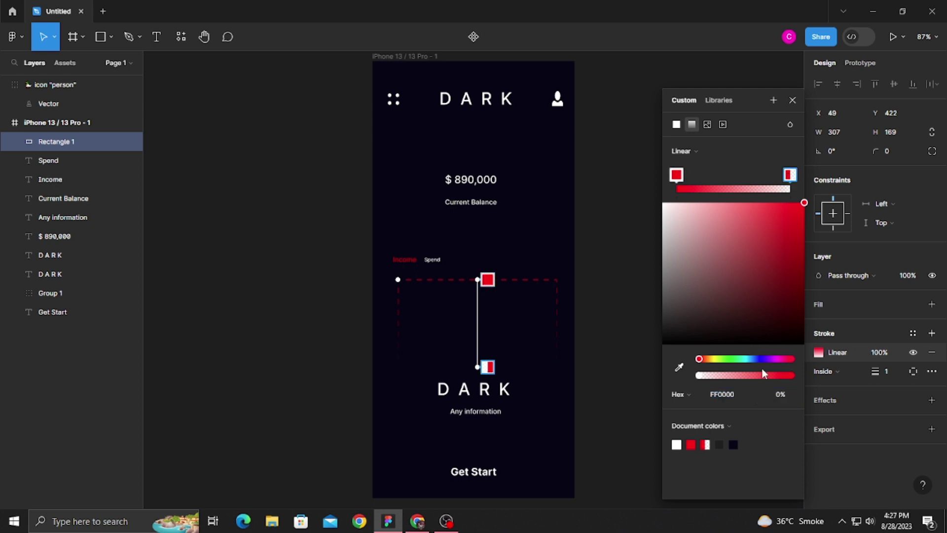
left_click(761, 359)
left_click(728, 358)
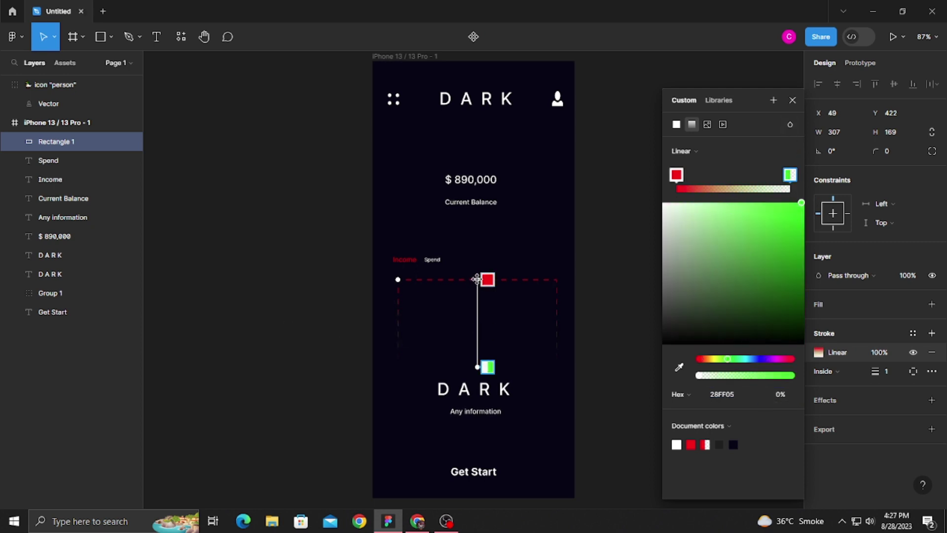
left_click_drag(476, 280, 443, 275)
mouse_move(477, 367)
left_mouse_down()
mouse_move(544, 397)
mouse_move(551, 423)
left_mouse_up()
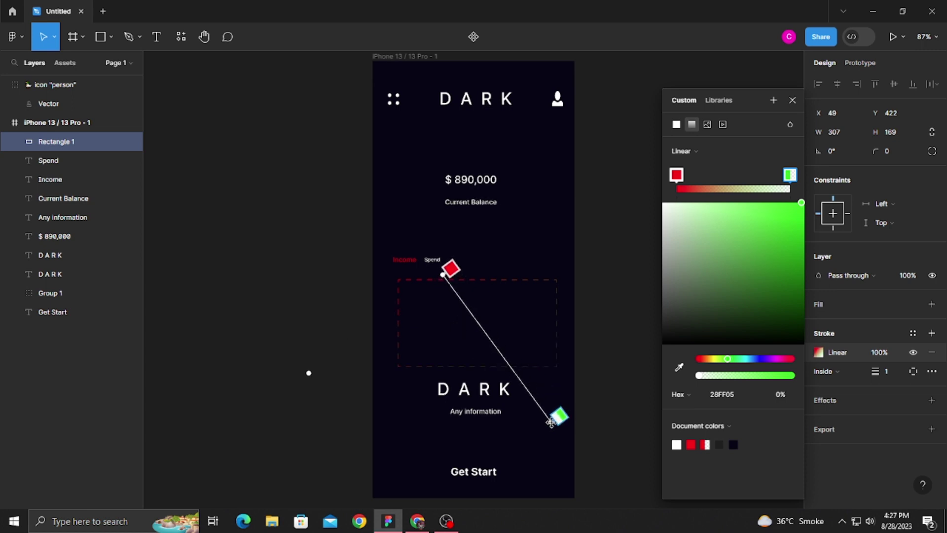
key("Escape")
key("Escape")
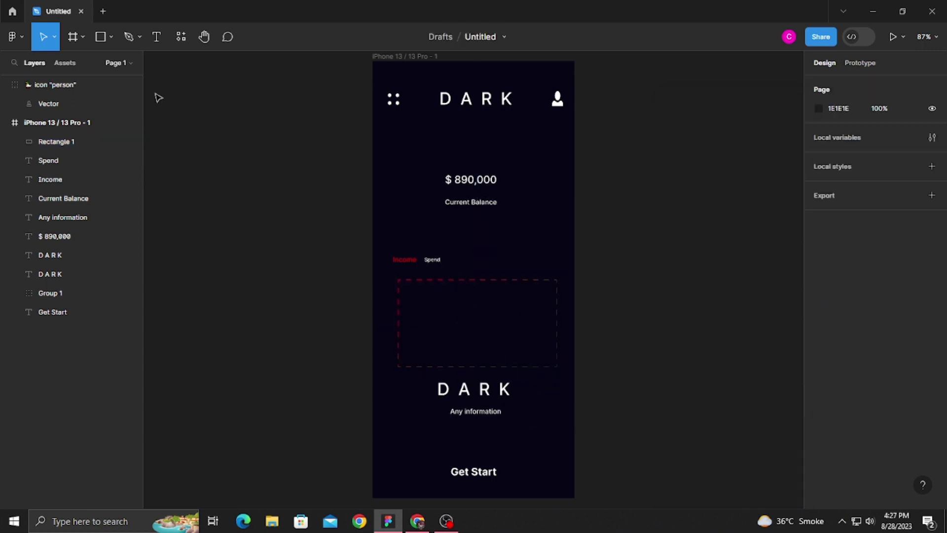
Step: Browse the basic shapes list and Pen/Pencil choices, then close the shapes list unchanged
left_click(473, 281)
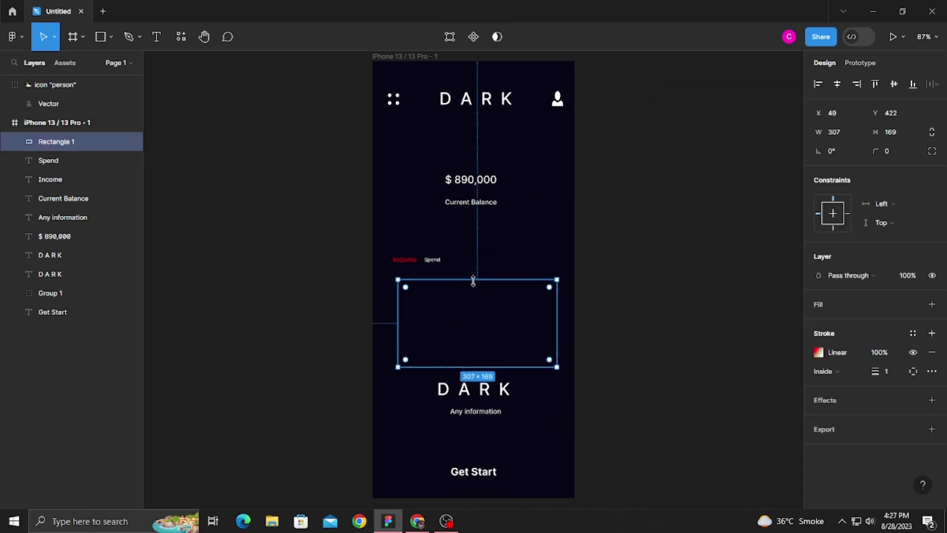
left_click(472, 307)
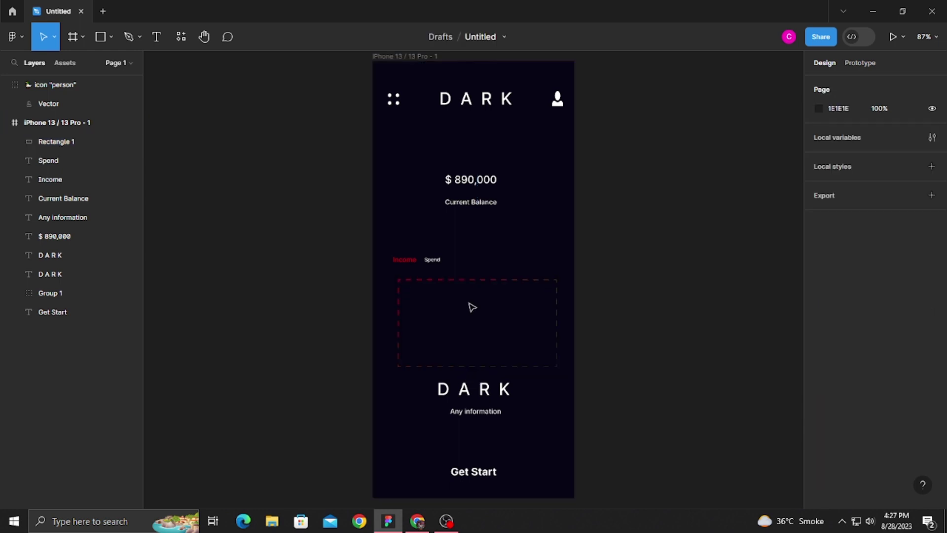
left_click(112, 37)
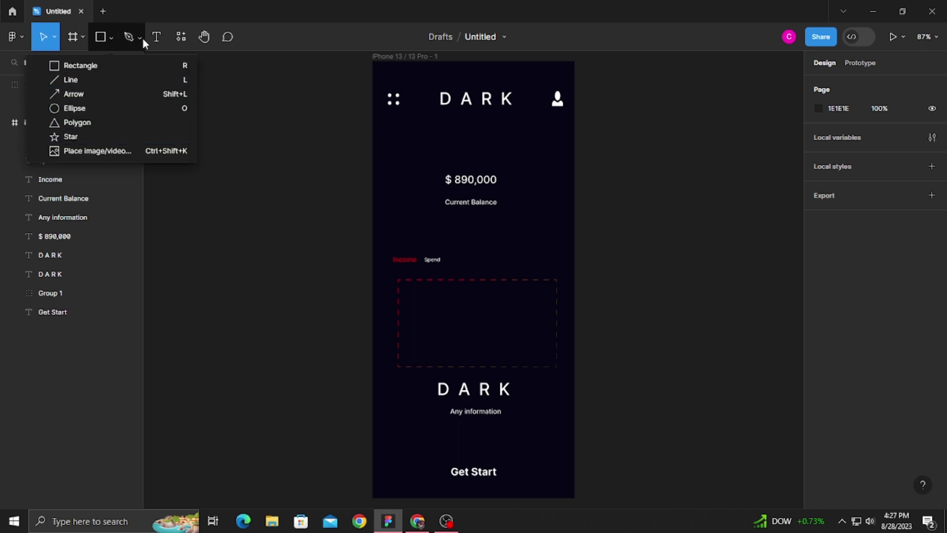
left_click(140, 37)
left_click(112, 37)
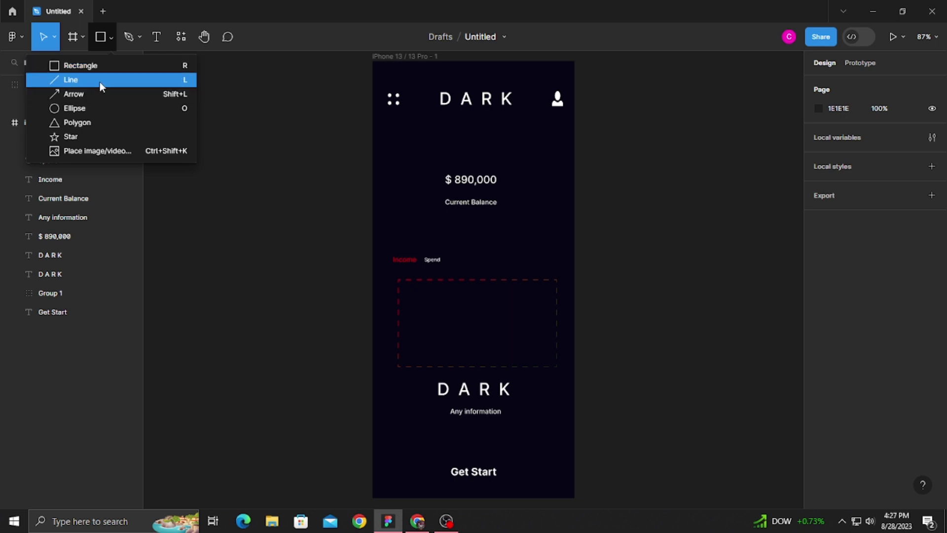
left_click(313, 192)
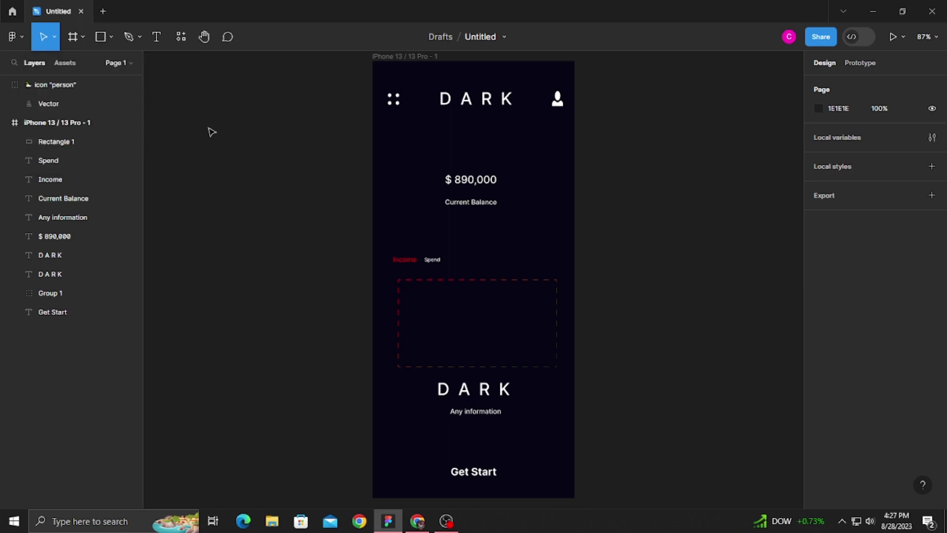
Step: Pen-draw the Vector 1 zigzag with two peaks, from the card's lower left to its top-right corner
left_click(140, 37)
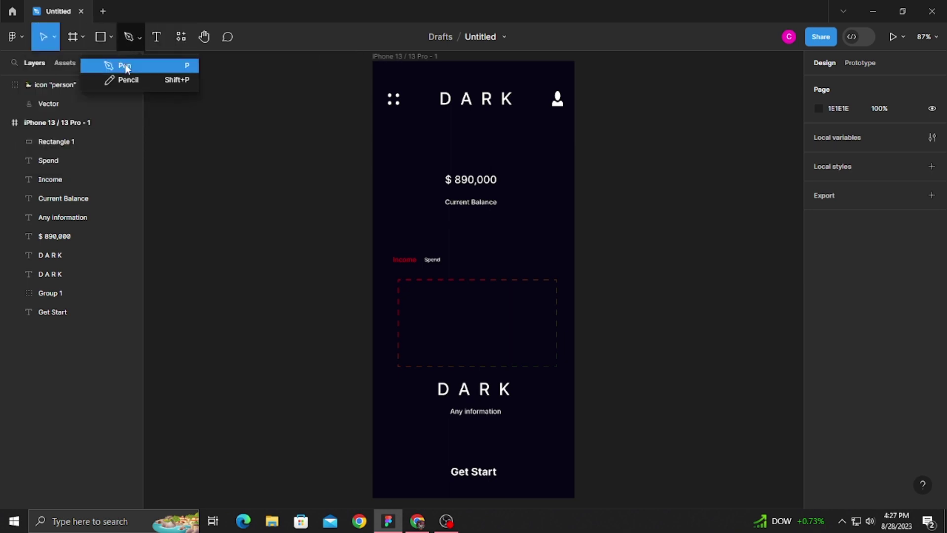
left_click(123, 65)
left_click(407, 350)
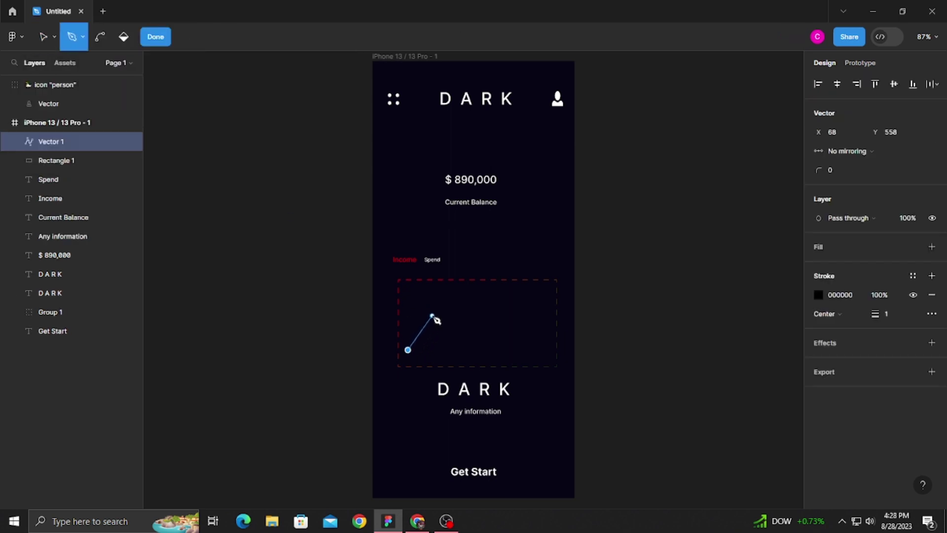
left_click(432, 316)
left_click(463, 349)
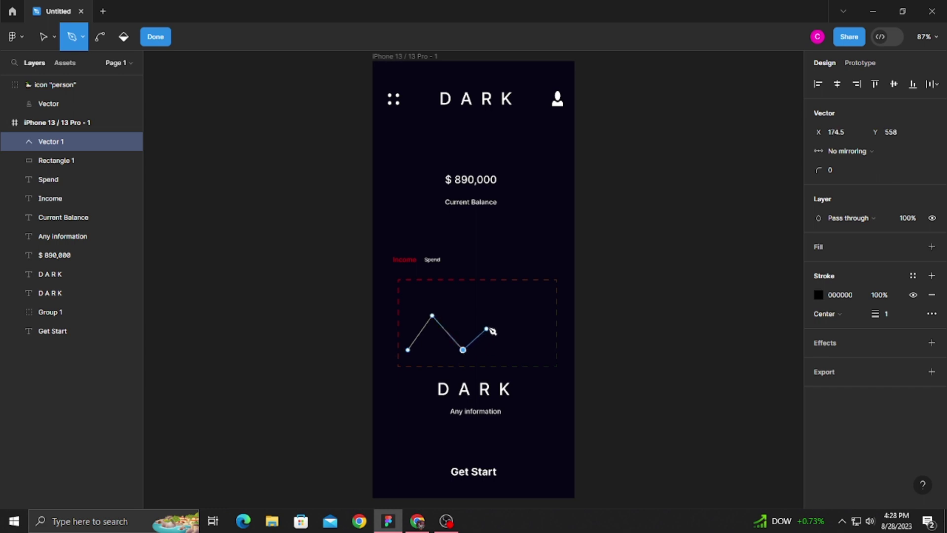
left_click(492, 315)
left_click(526, 350)
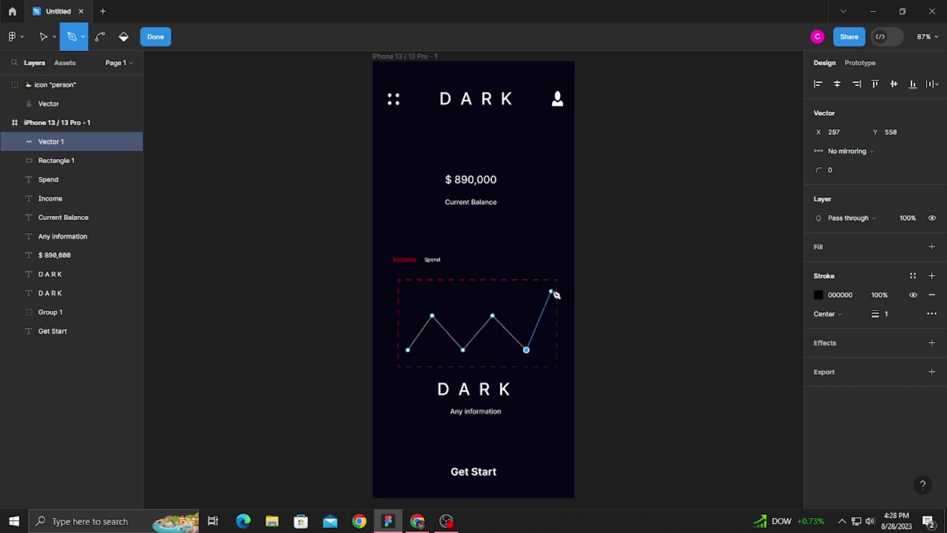
left_click(552, 289)
key("Return")
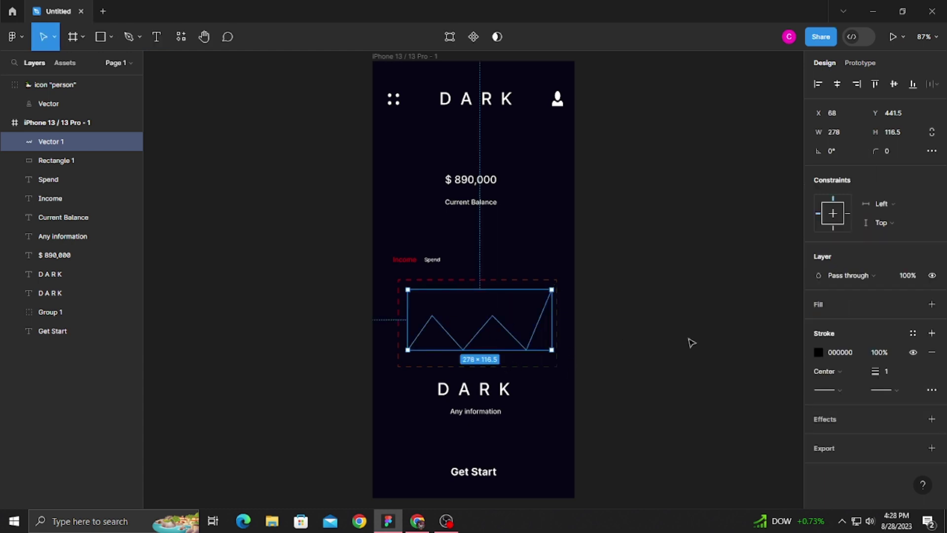
Step: Make the zigzag chart line a red, dashed stroke
left_click(819, 352)
left_click_drag(803, 341, 821, 207)
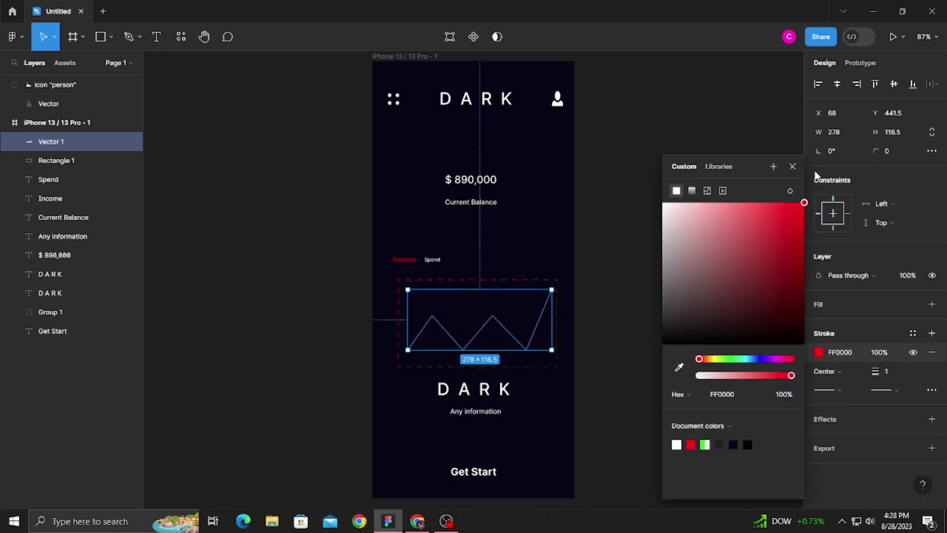
left_click(793, 167)
left_click(936, 393)
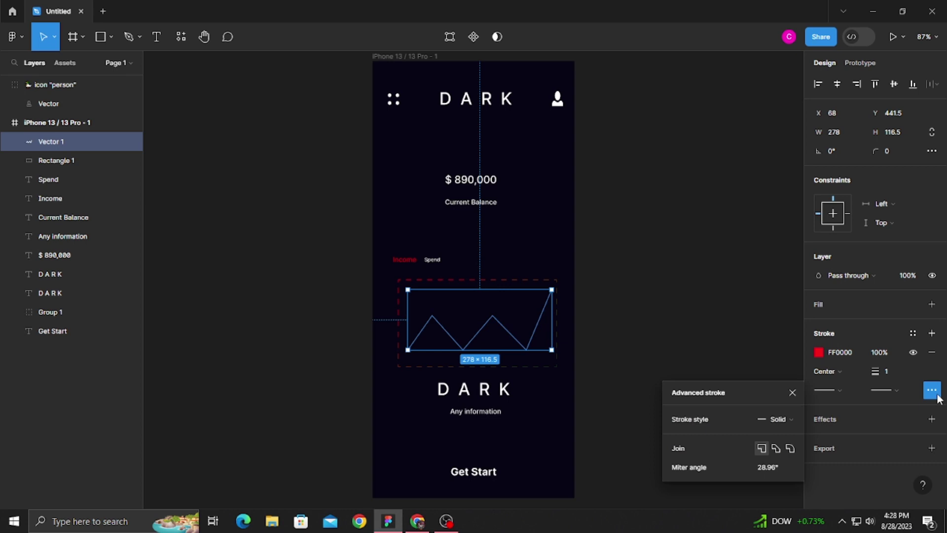
left_click(793, 419)
left_click(787, 434)
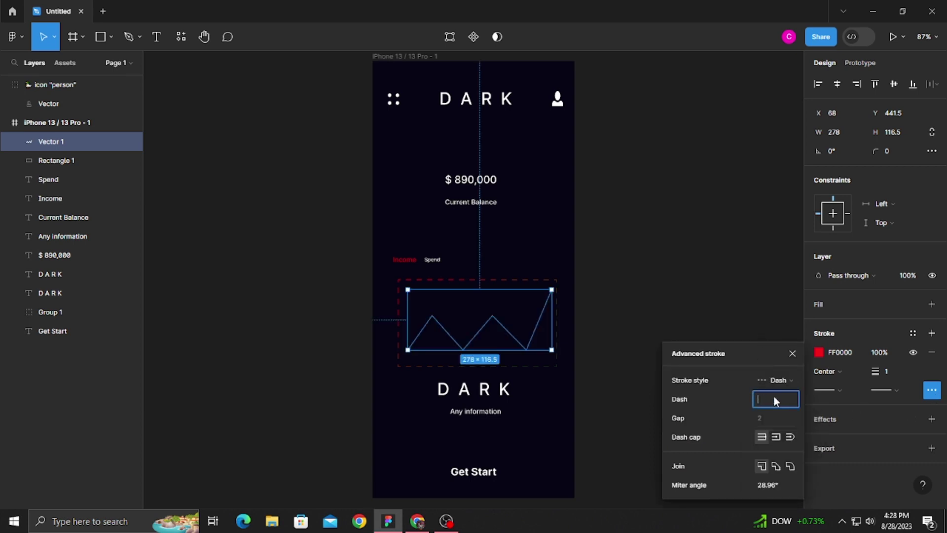
type("5")
left_click(753, 334)
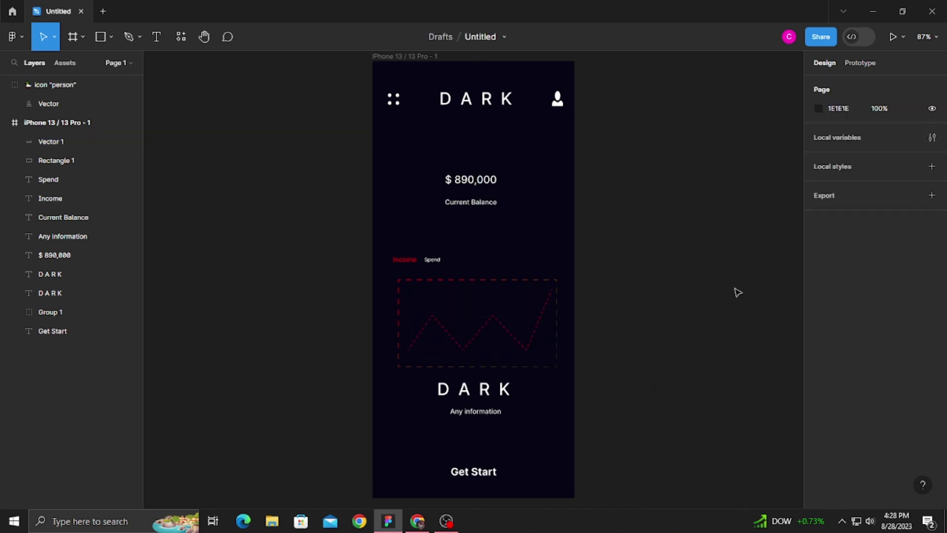
Step: Adjust the chart line's dash gap in the advanced stroke settings
left_click(514, 337)
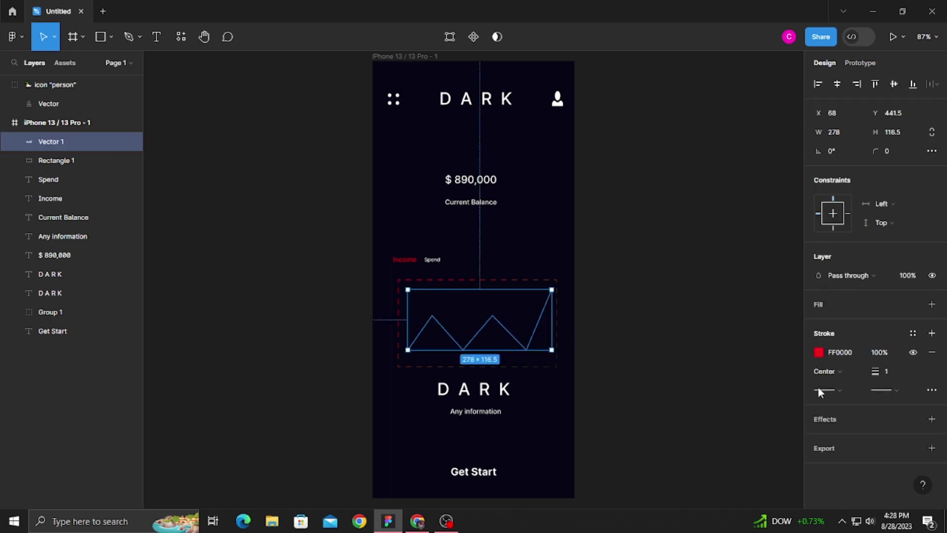
left_click(931, 389)
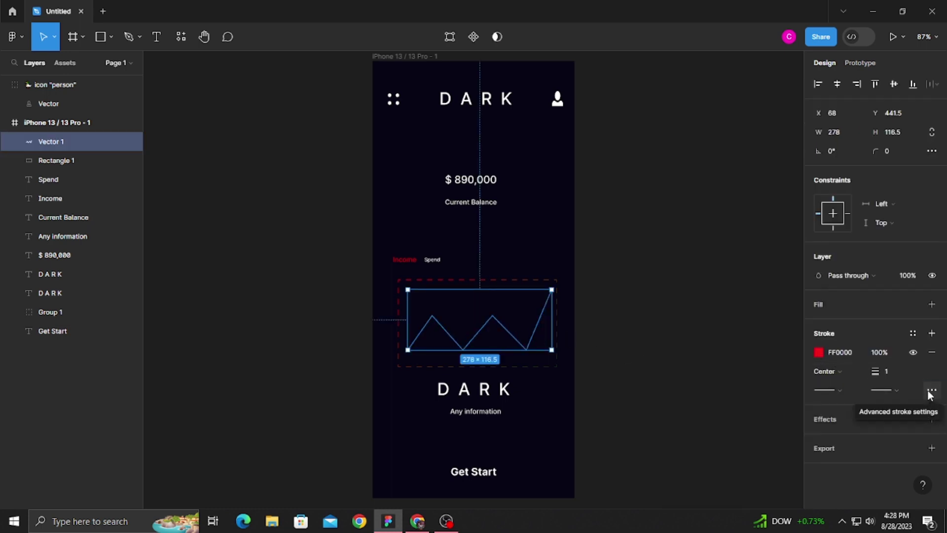
left_click(932, 389)
left_click(773, 417)
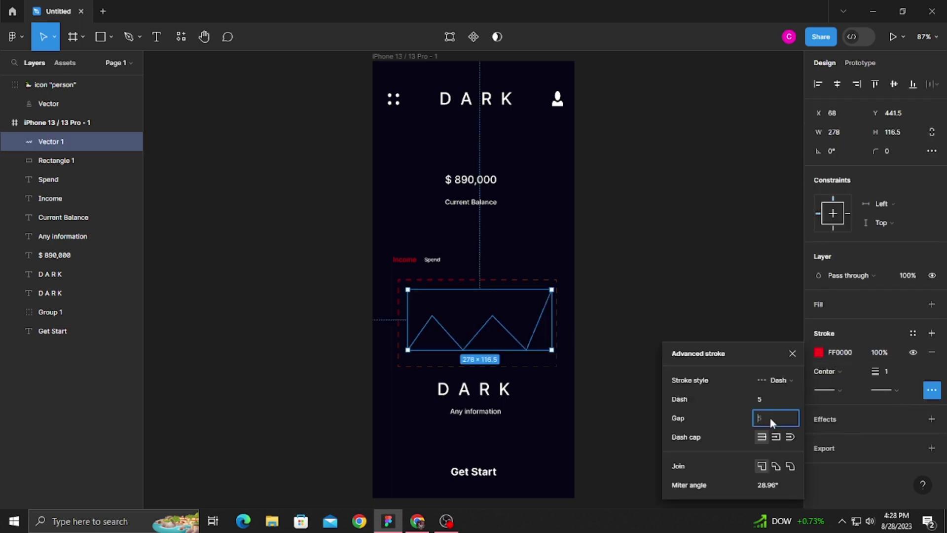
left_click(792, 354)
left_click(653, 261)
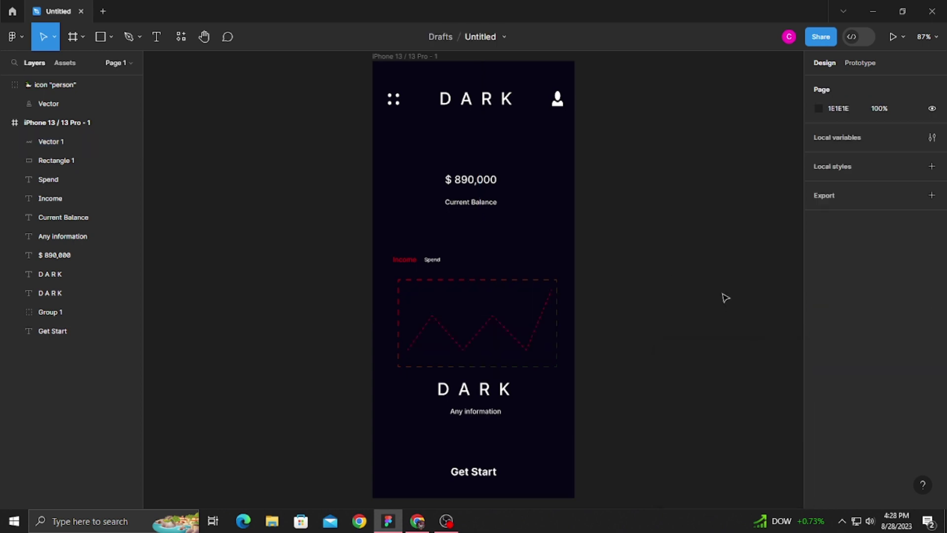
scroll(642, 296, "up", 2)
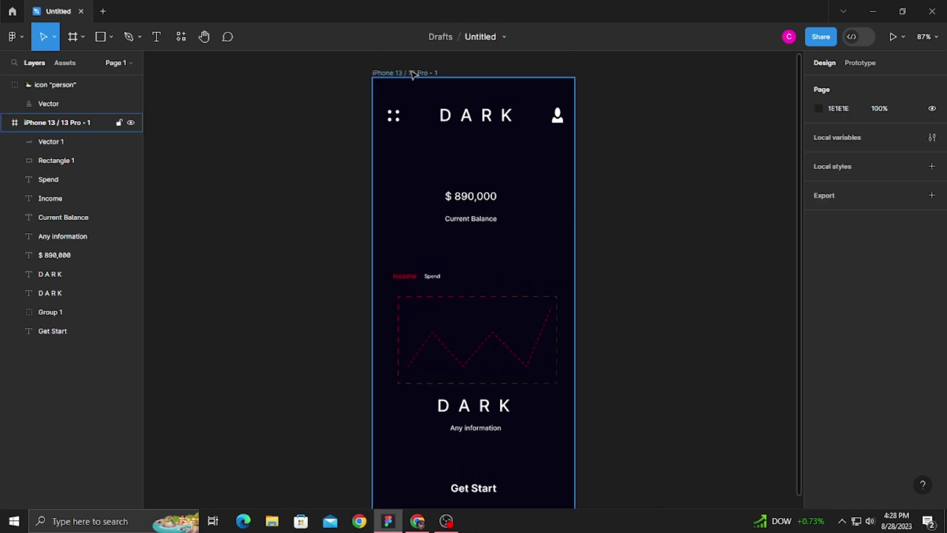
Step: Try purple shades on the iPhone frame background, then settle on near-black 090717
left_click(413, 74)
left_click(820, 342)
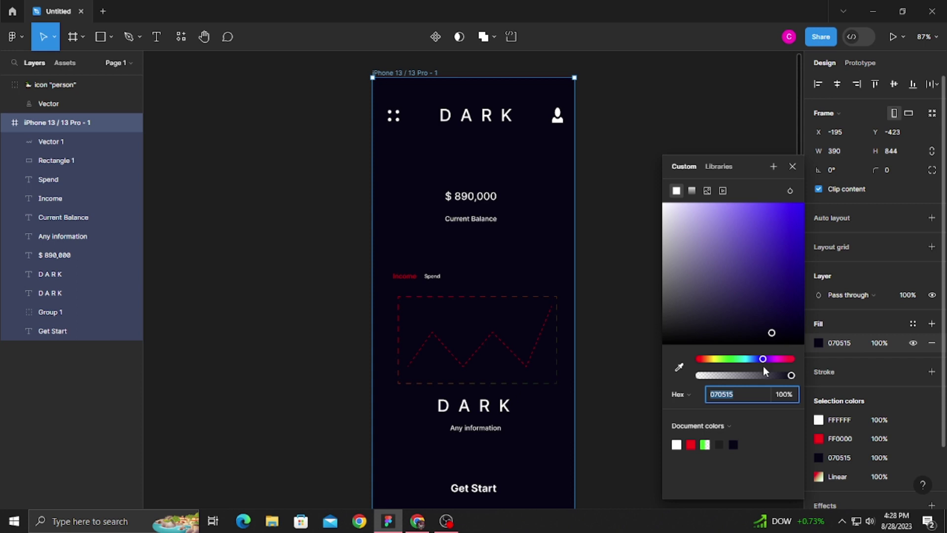
mouse_move(773, 334)
left_mouse_down()
mouse_move(720, 250)
mouse_move(763, 262)
left_mouse_up()
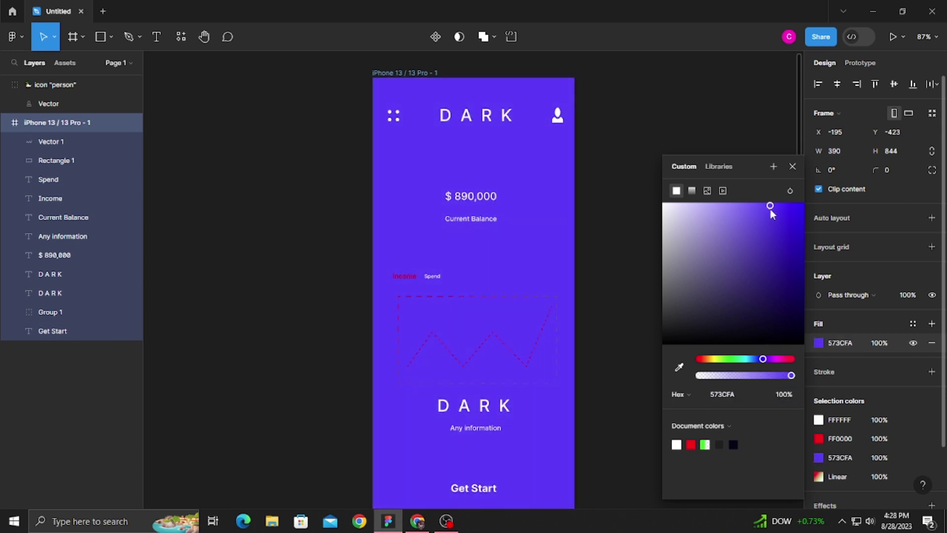
left_click_drag(772, 378, 835, 375)
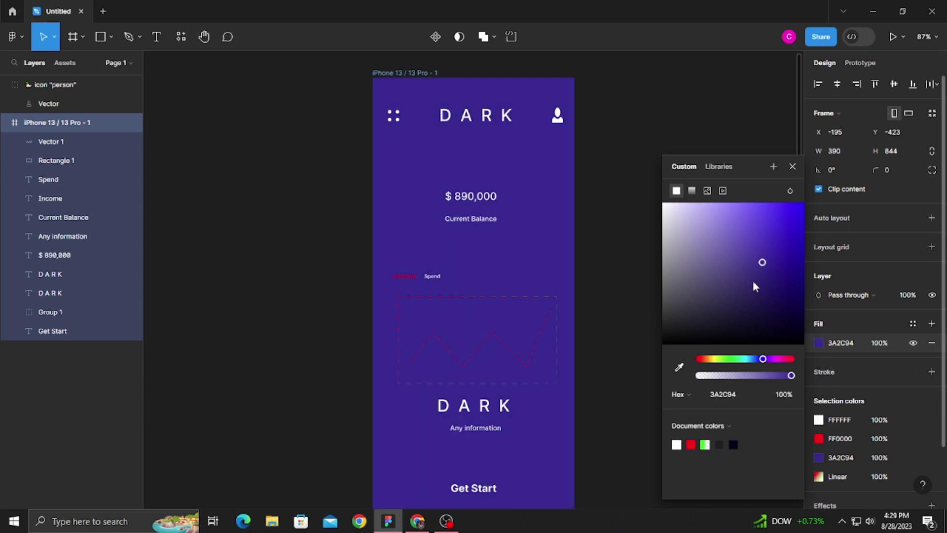
mouse_move(725, 339)
left_mouse_down()
mouse_move(701, 331)
mouse_move(787, 335)
mouse_move(762, 331)
left_mouse_up()
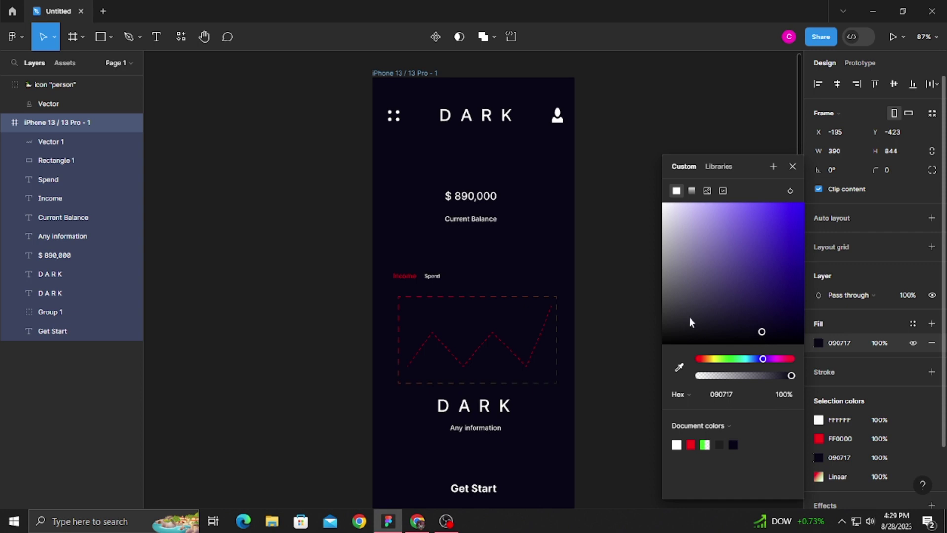
left_click(658, 180)
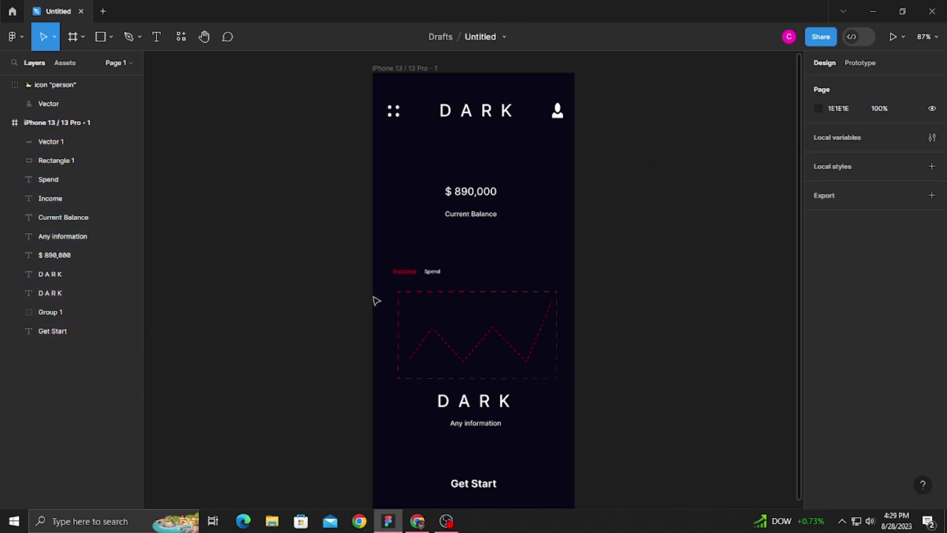
scroll(522, 259, "down", 1)
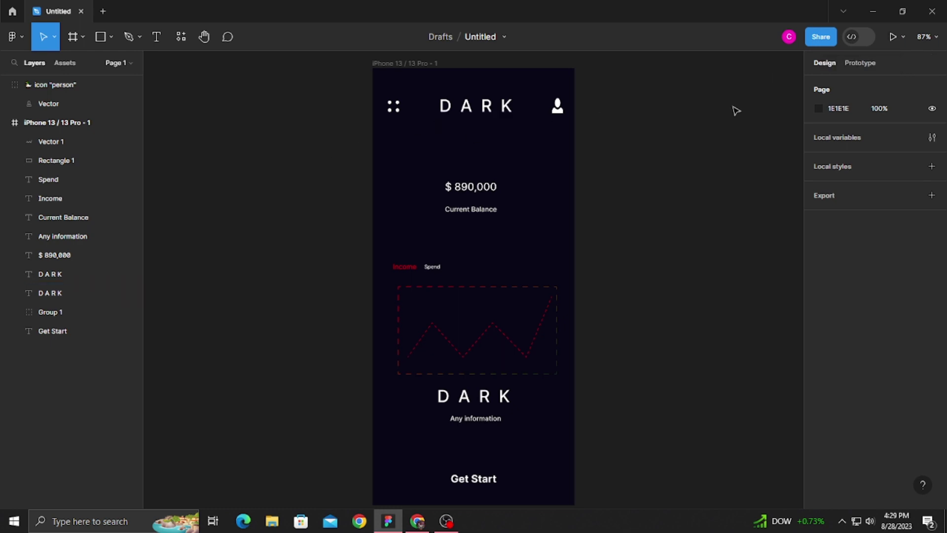
Step: Select the top DARK title and browse text styles without creating a new one
left_click(501, 110)
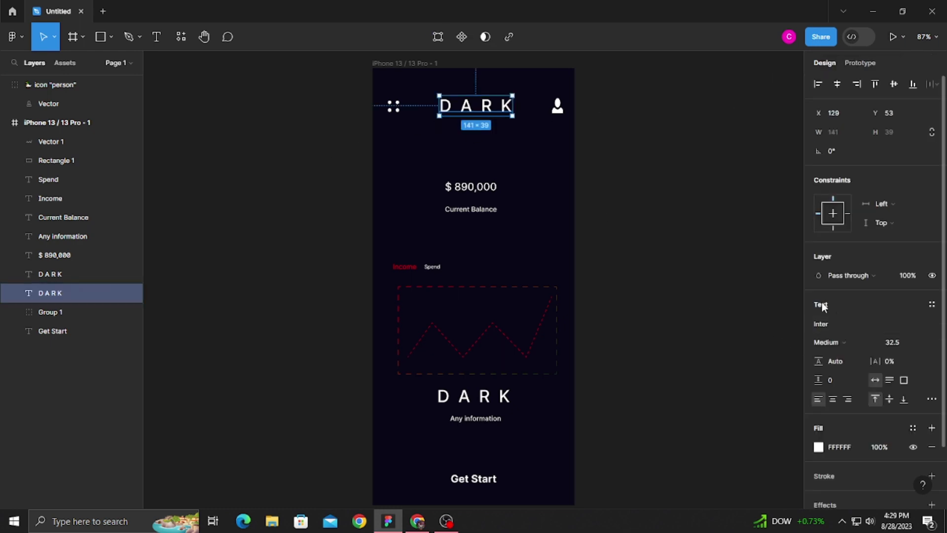
left_click(932, 304)
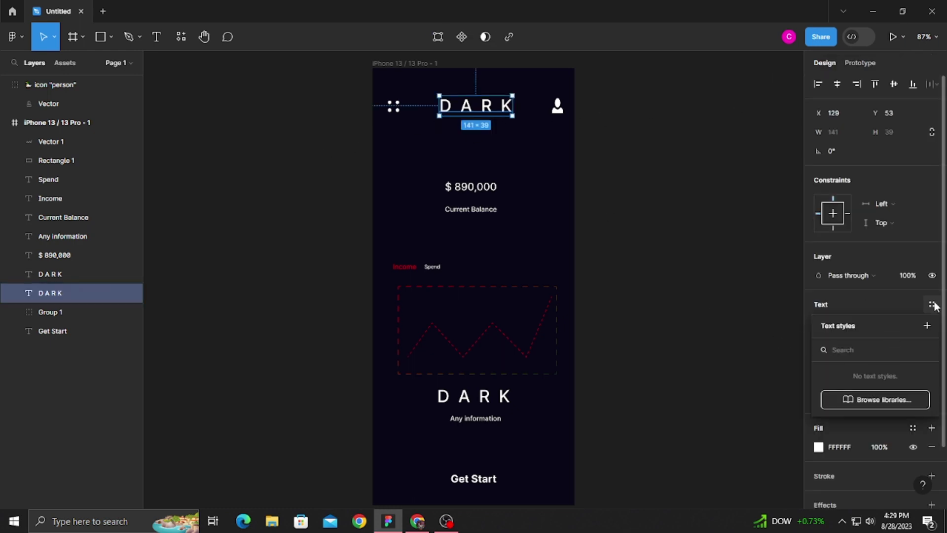
left_click(927, 325)
left_click(878, 351)
left_click(784, 351)
left_click(453, 104)
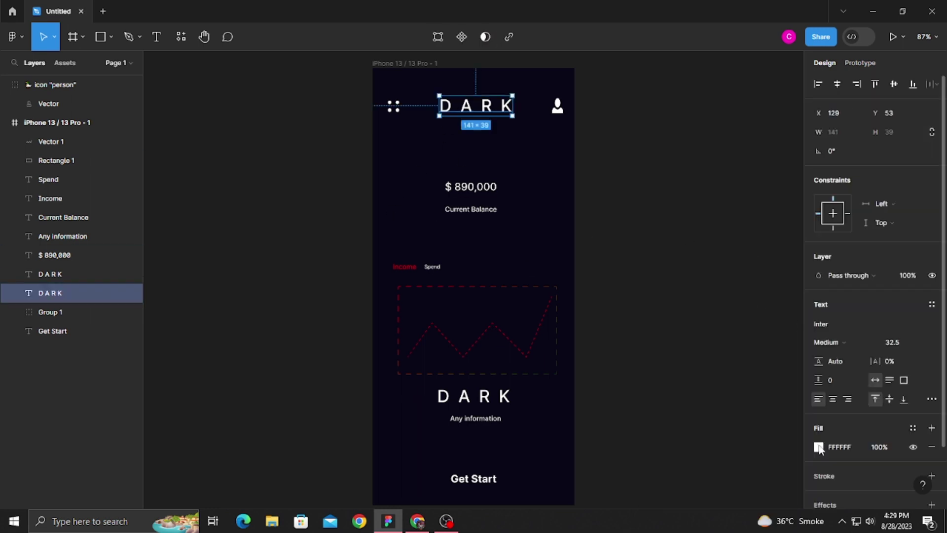
scroll(911, 453, "down", 2)
scroll(888, 394, "up", 2)
Step: Try Black, Extra Bold and Semi Bold Italic on the top title, ending at Light Italic
left_click(845, 332)
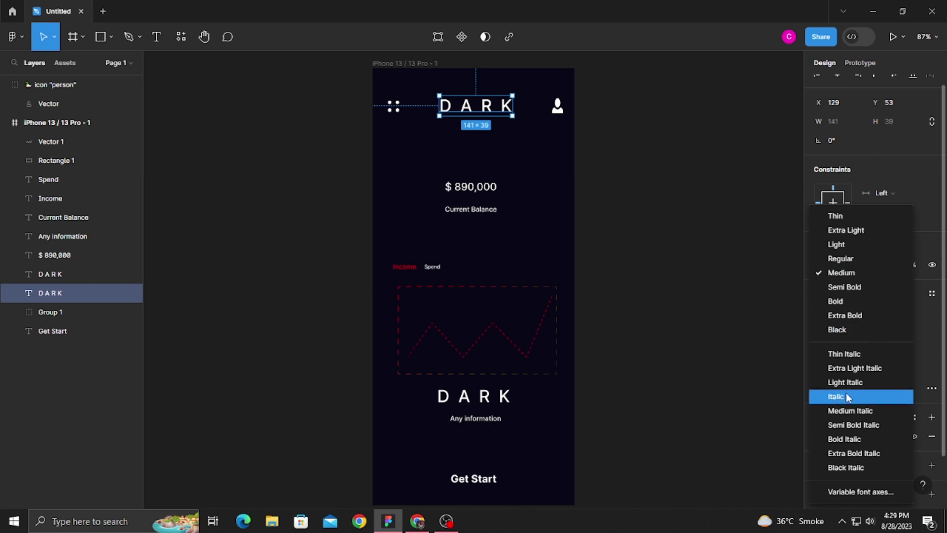
left_click(860, 469)
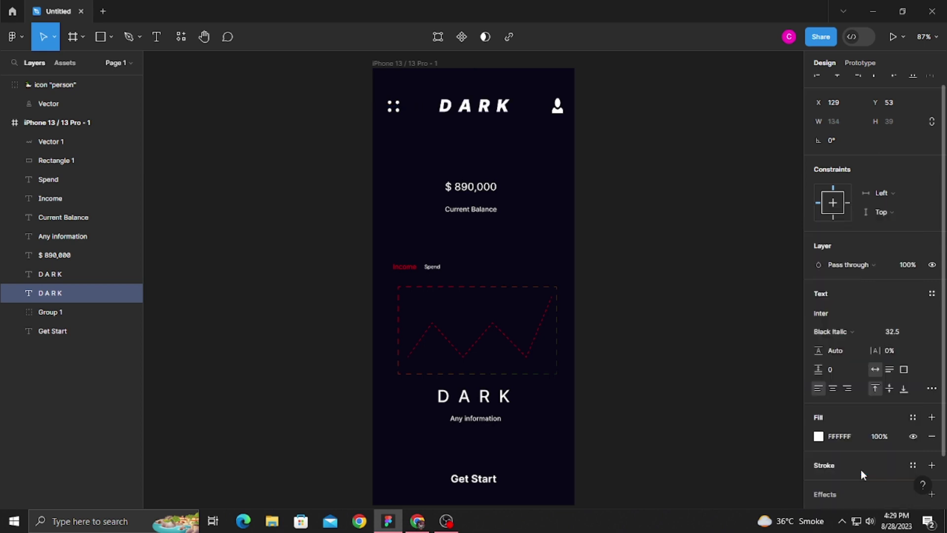
left_click(839, 335)
left_click(842, 314)
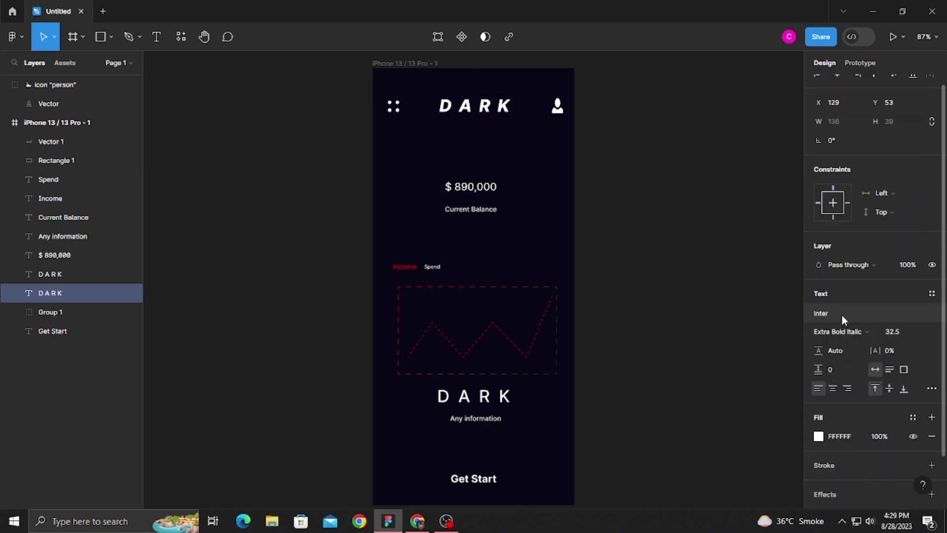
left_click(840, 331)
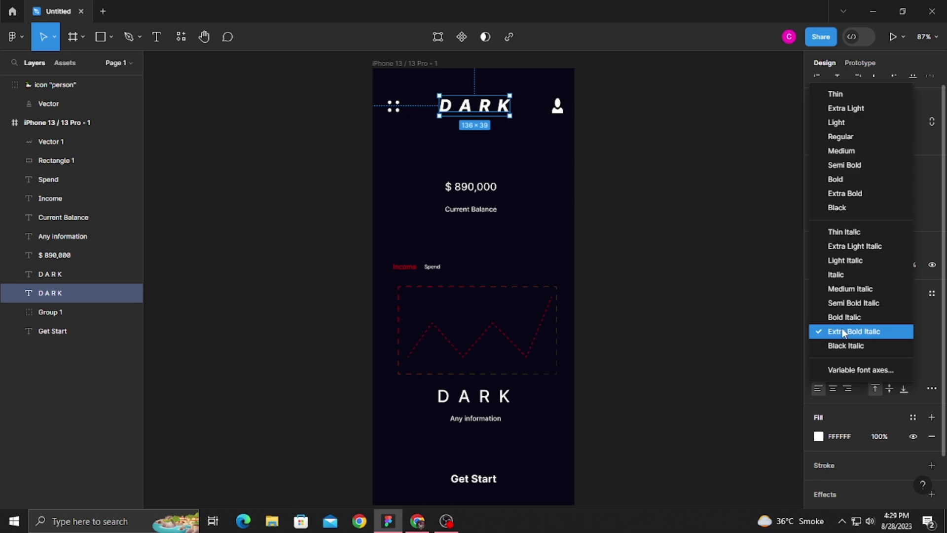
left_click(847, 303)
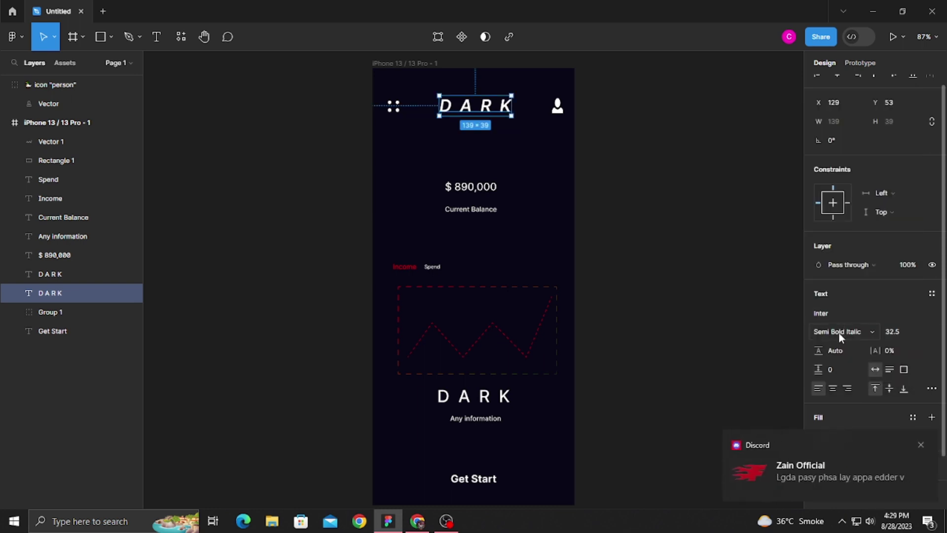
left_click(839, 330)
left_click(837, 289)
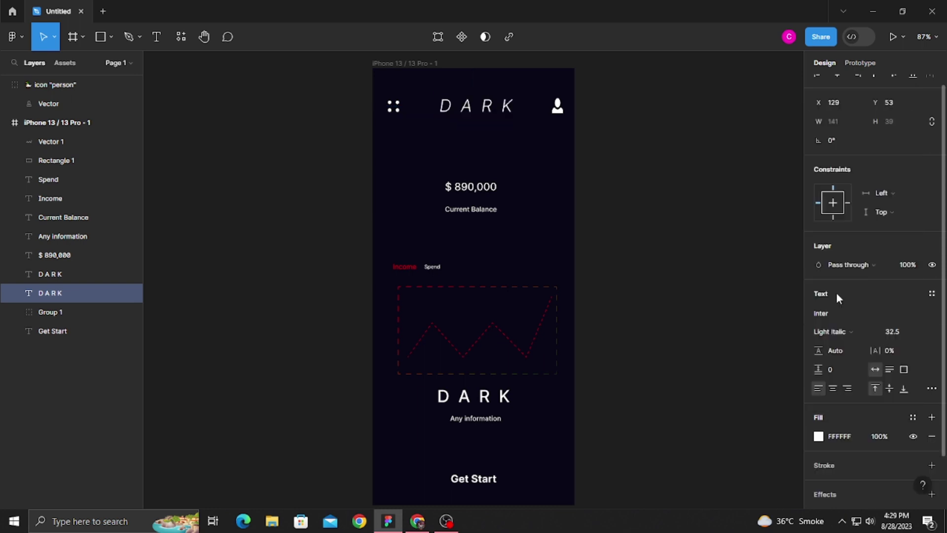
Step: Set the lower DARK title to Light Italic after trying Semi Bold Italic
left_click(483, 399)
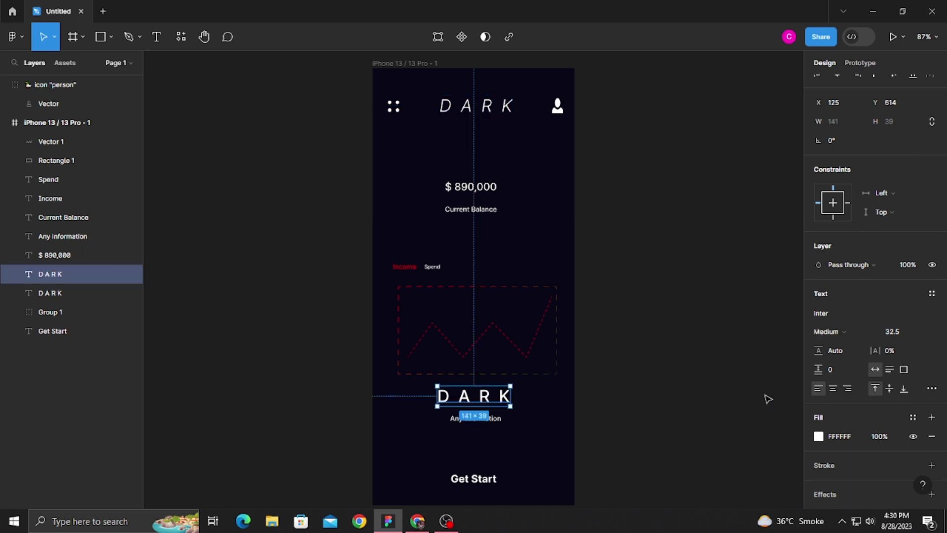
left_click(861, 333)
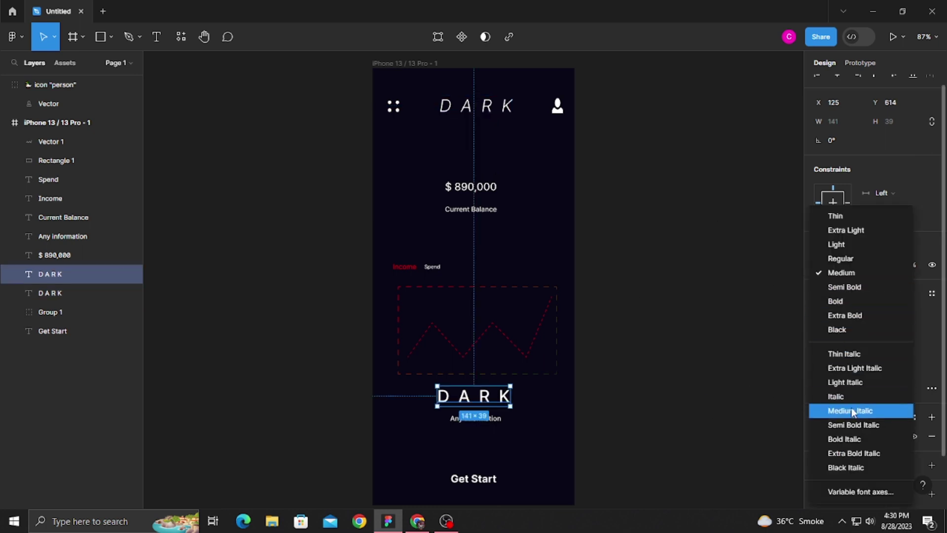
left_click(854, 424)
left_click(855, 332)
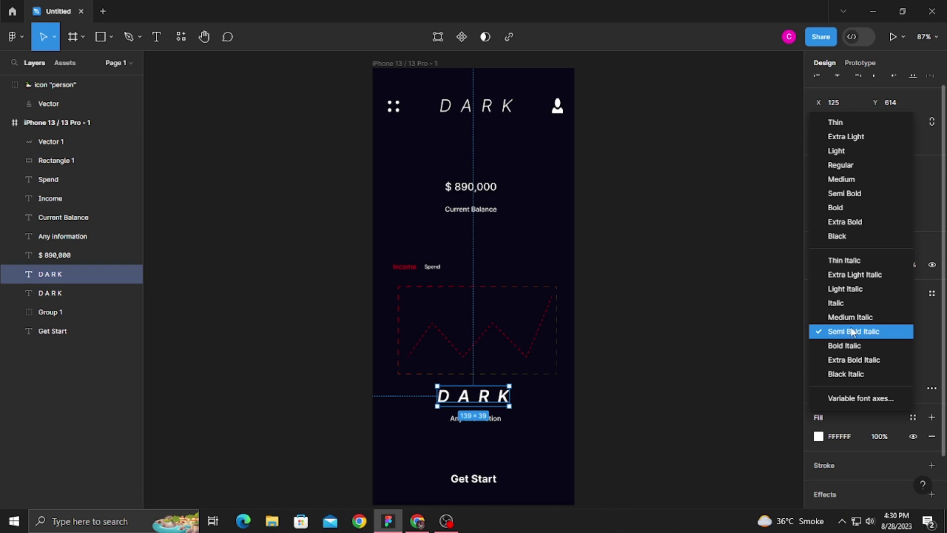
left_click(844, 288)
left_click(738, 328)
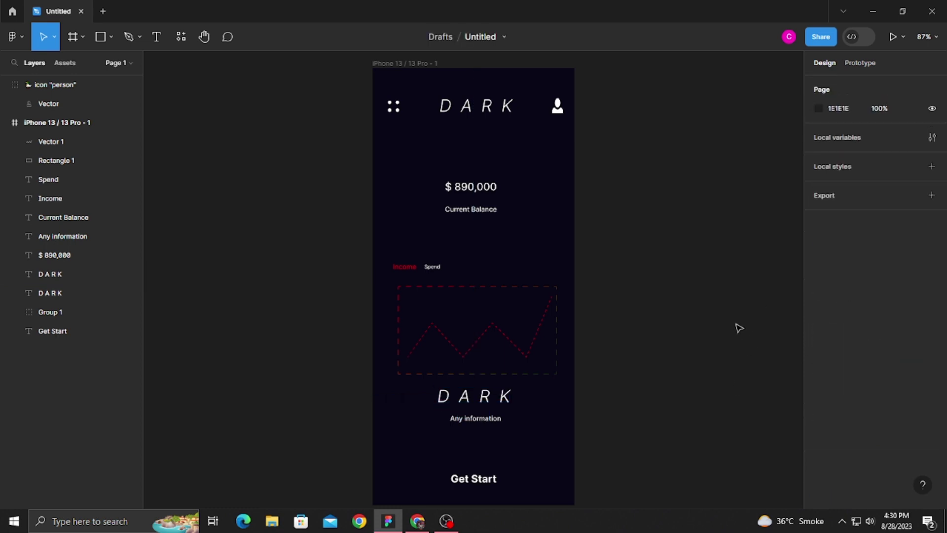
Step: Change the top DARK title to Thin Italic and preview the prototype
left_click(476, 105)
left_click(859, 342)
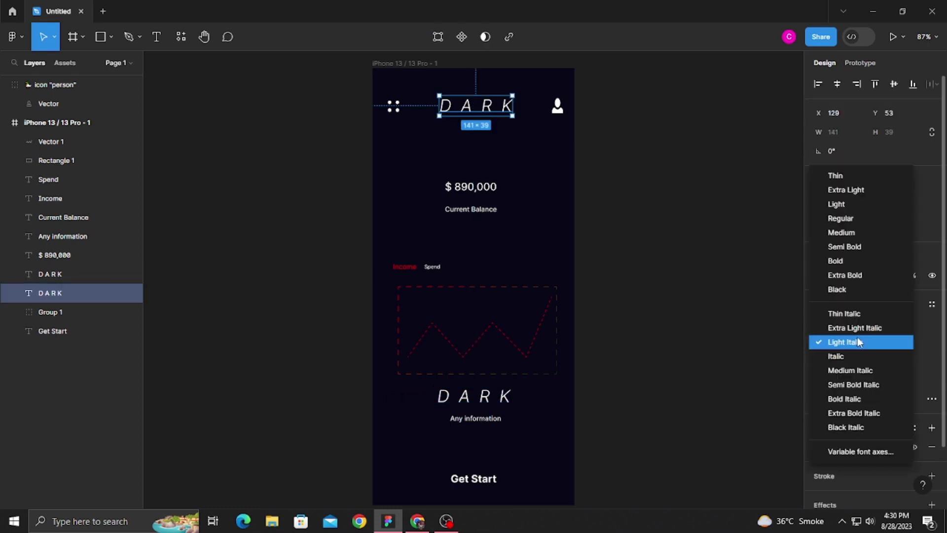
left_click(868, 314)
left_click(702, 321)
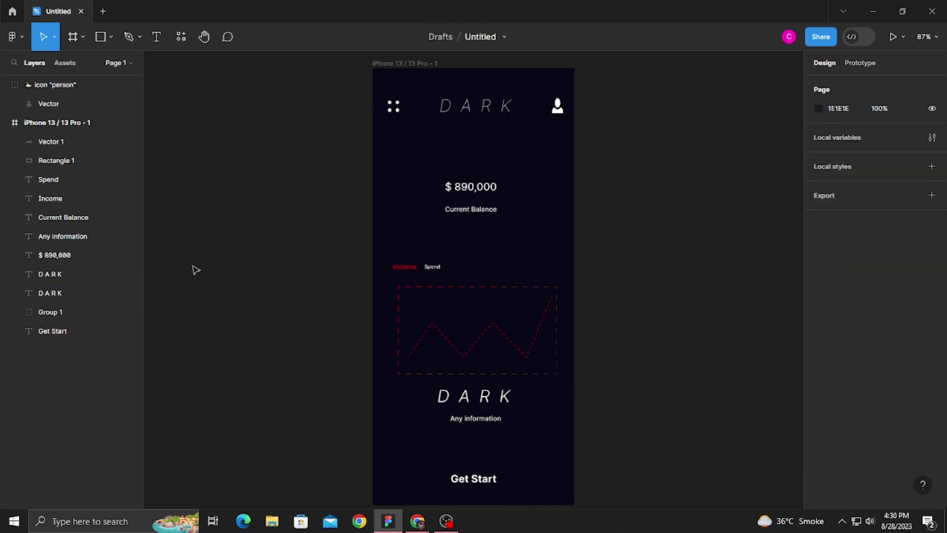
left_click(893, 36)
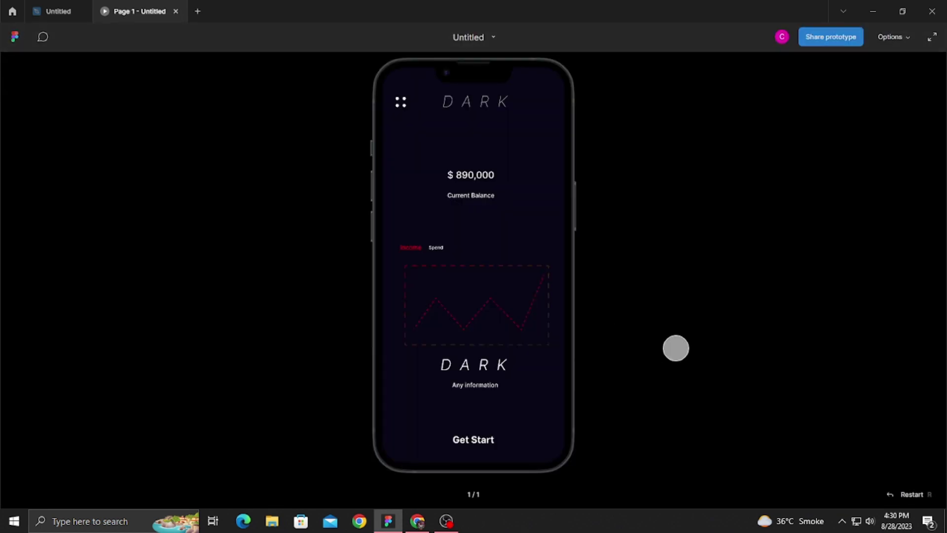
Step: Nest the person icon inside the iPhone 13 frame and present the prototype again
left_click(58, 10)
left_click_drag(87, 85, 82, 124)
left_click(47, 83)
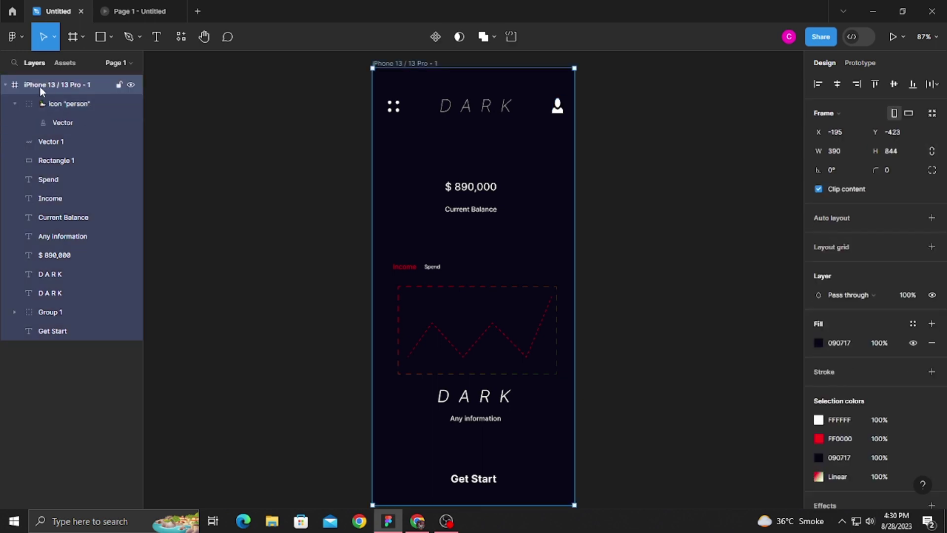
left_click(8, 105)
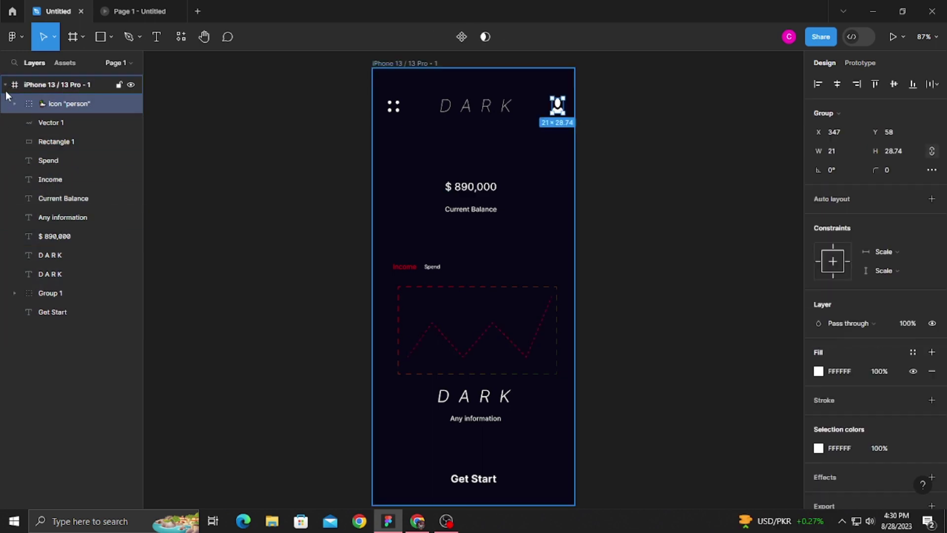
left_click(4, 85)
key("Escape")
key("ctrl+alt+Return")
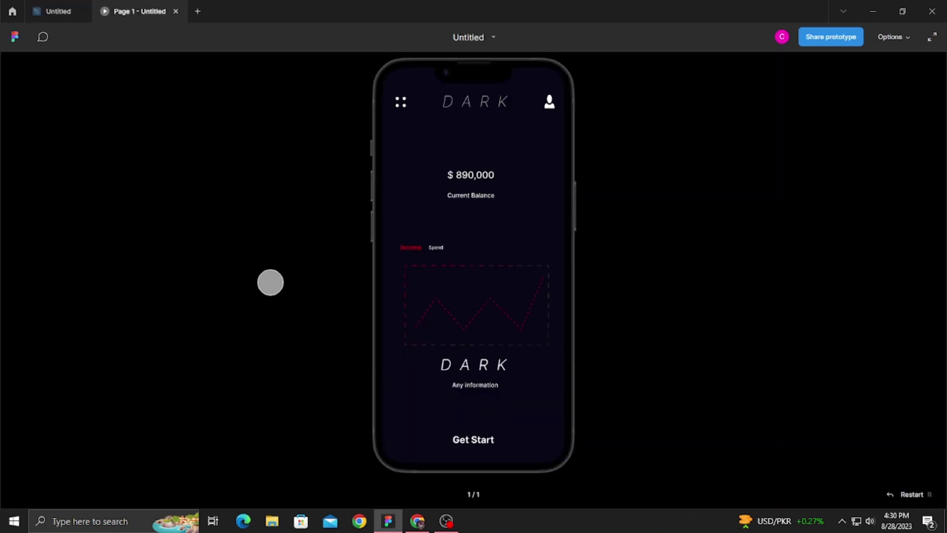